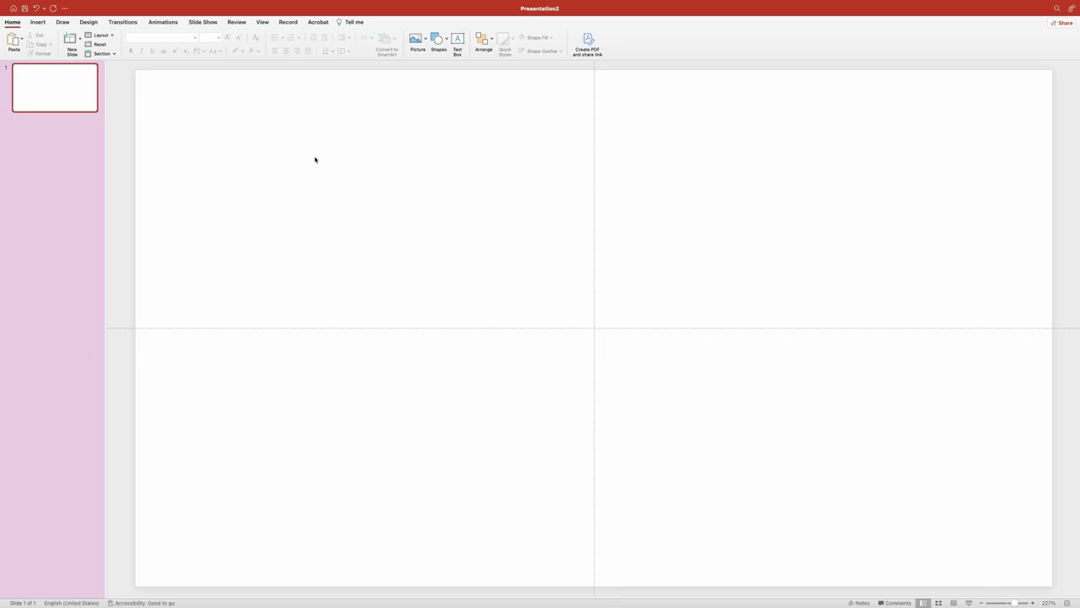
# - Set the slide background to a picture fill using the pop-art image bg.jpg
pyautogui.rightClick(315, 159)
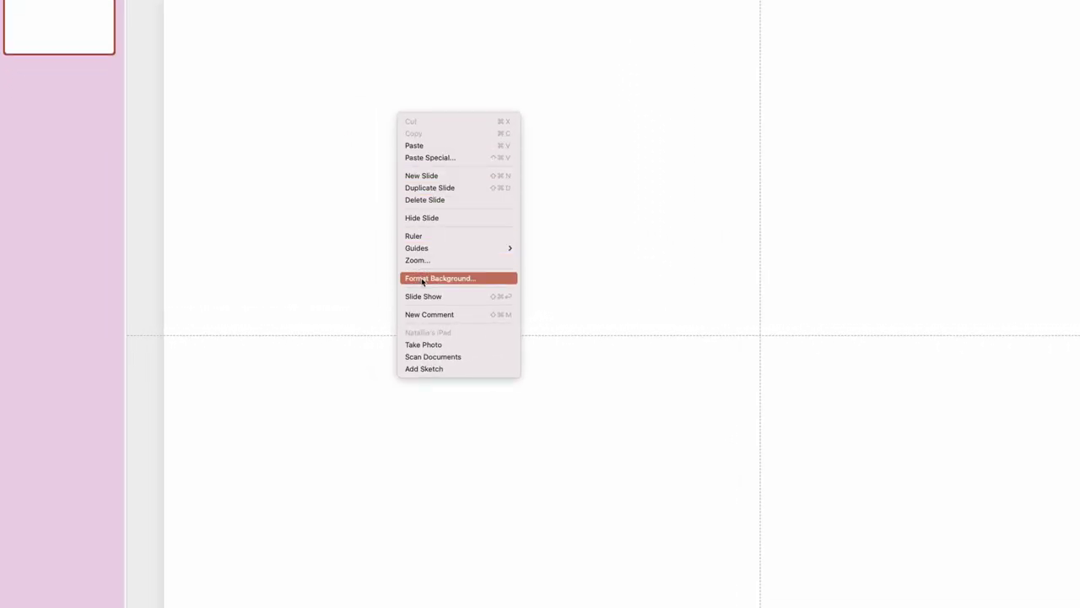
pyautogui.click(422, 281)
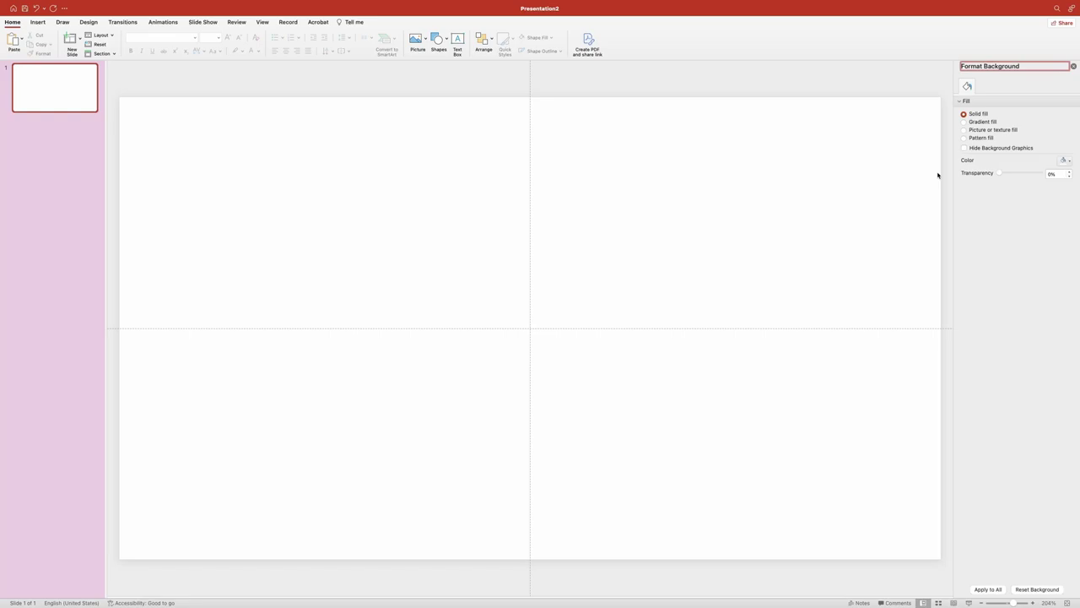
pyautogui.click(993, 130)
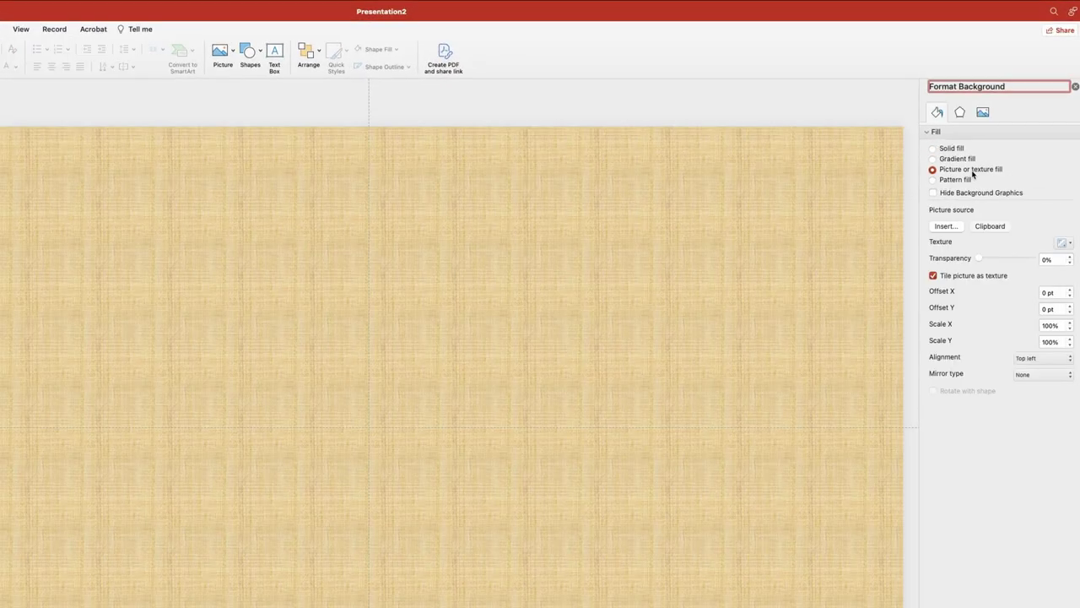
pyautogui.click(950, 227)
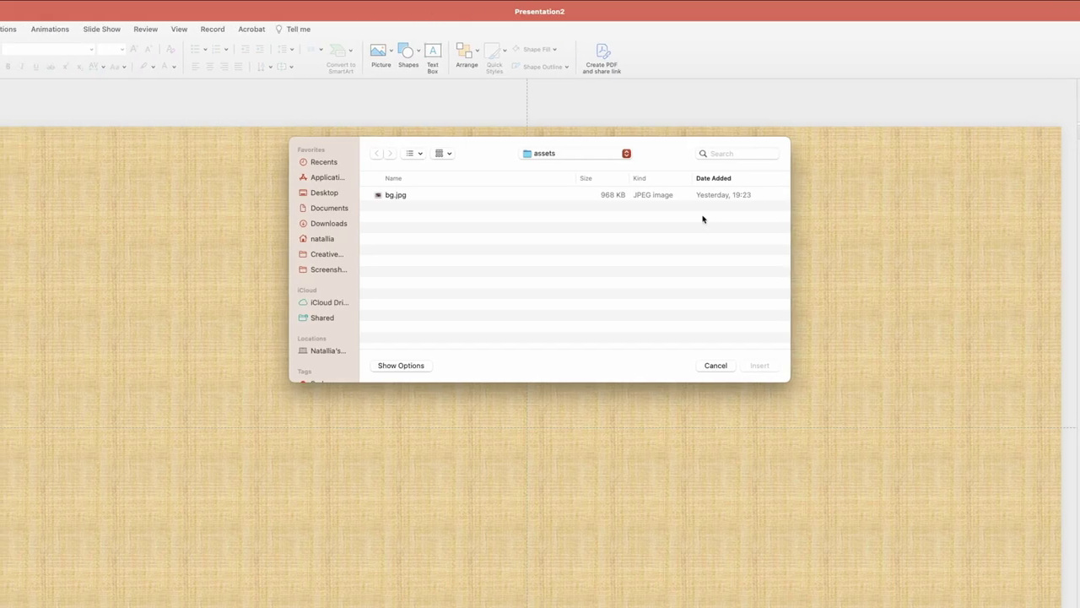
pyautogui.click(410, 195)
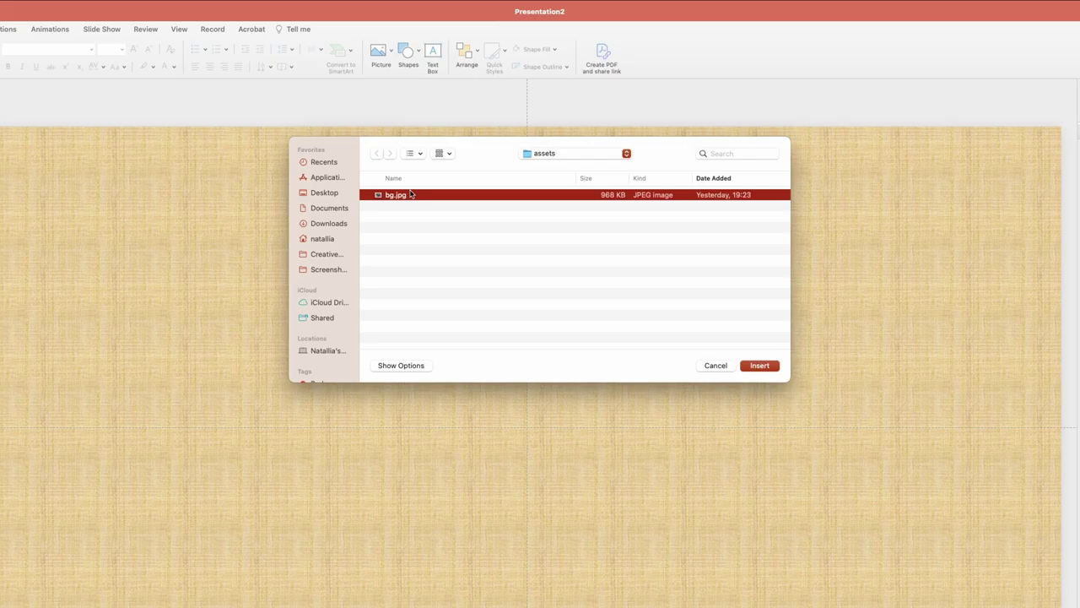
pyautogui.click(767, 368)
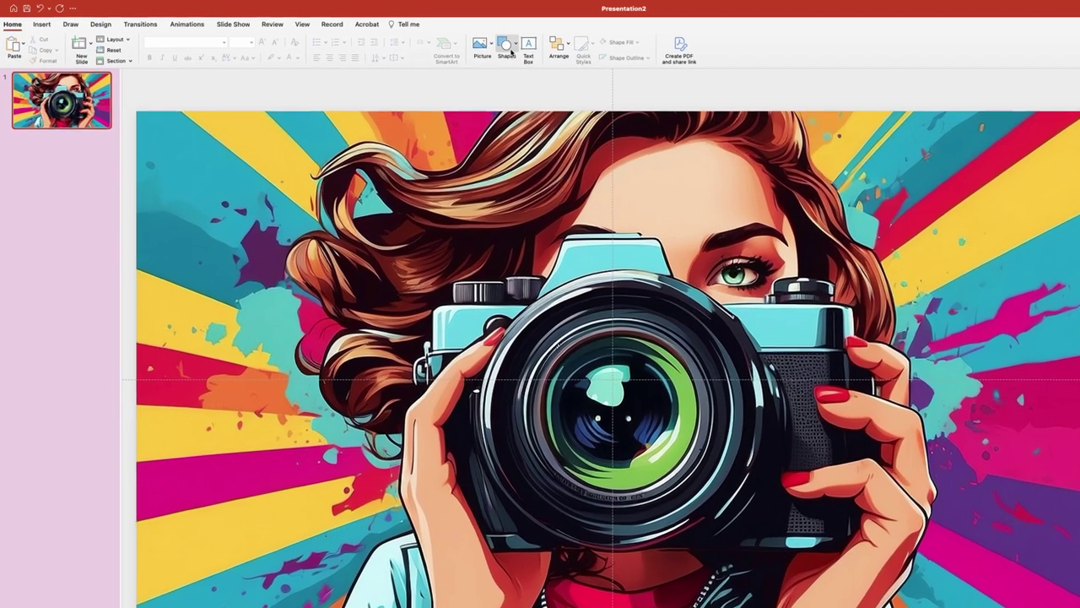
# - Insert a rectangle sized 18 cm by 32 cm and drag it over most of the slide
pyautogui.click(439, 40)
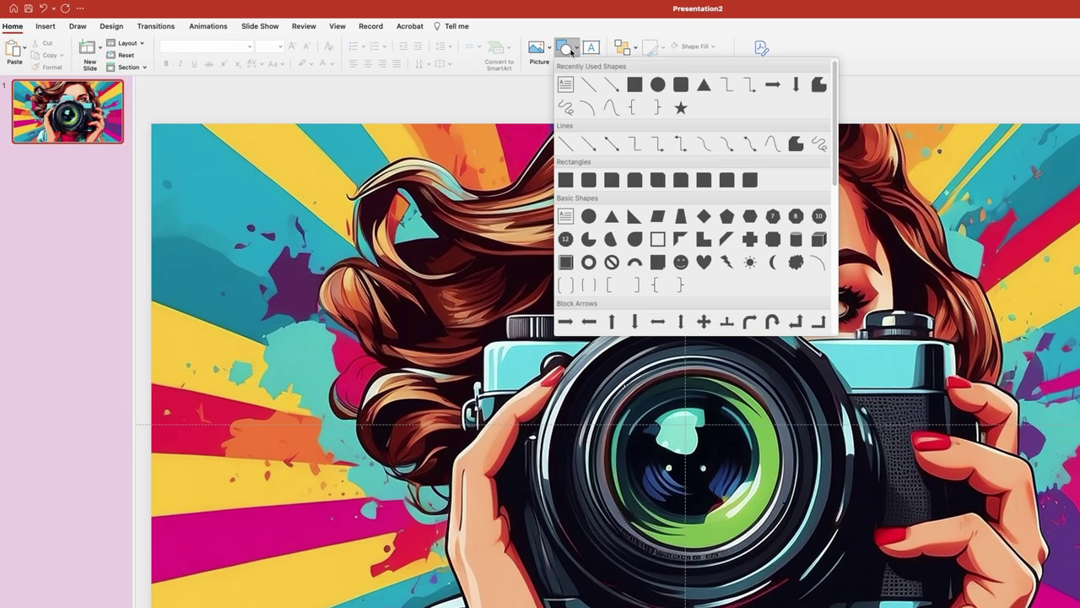
pyautogui.click(635, 86)
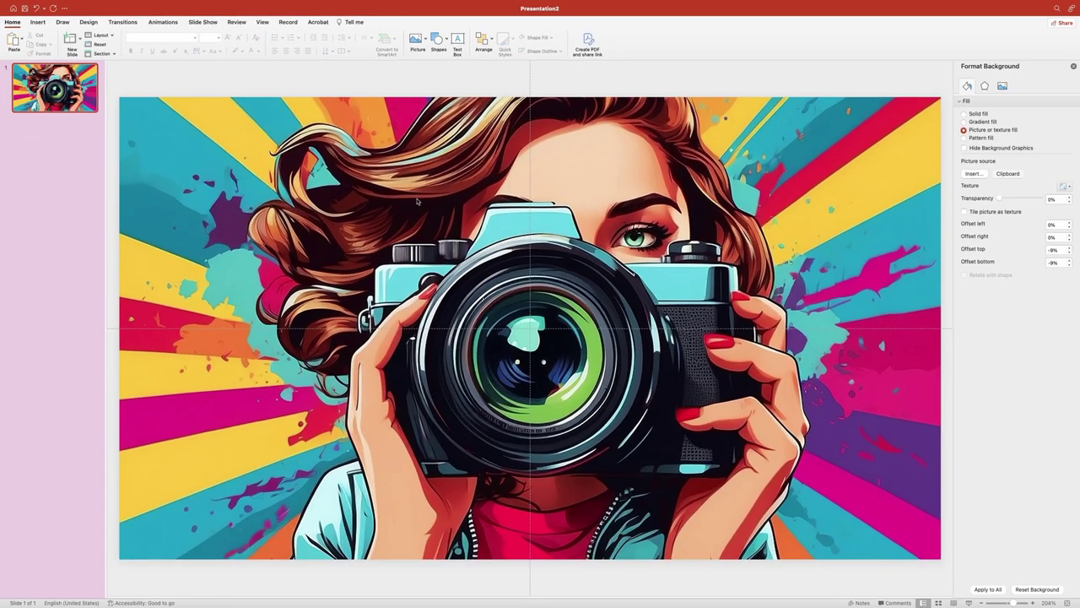
pyautogui.click(417, 200)
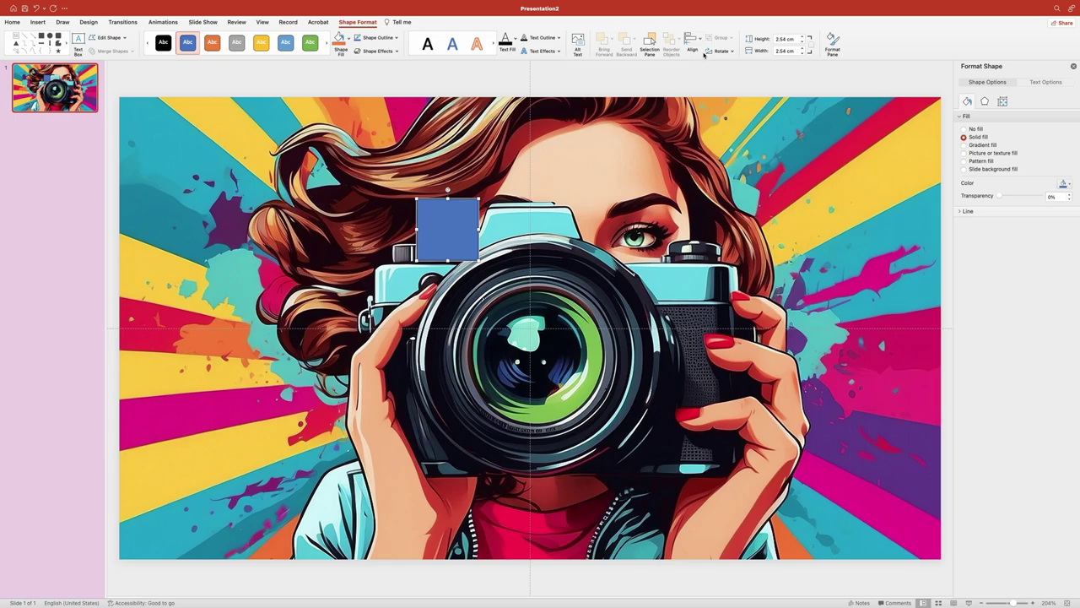
pyautogui.click(784, 39)
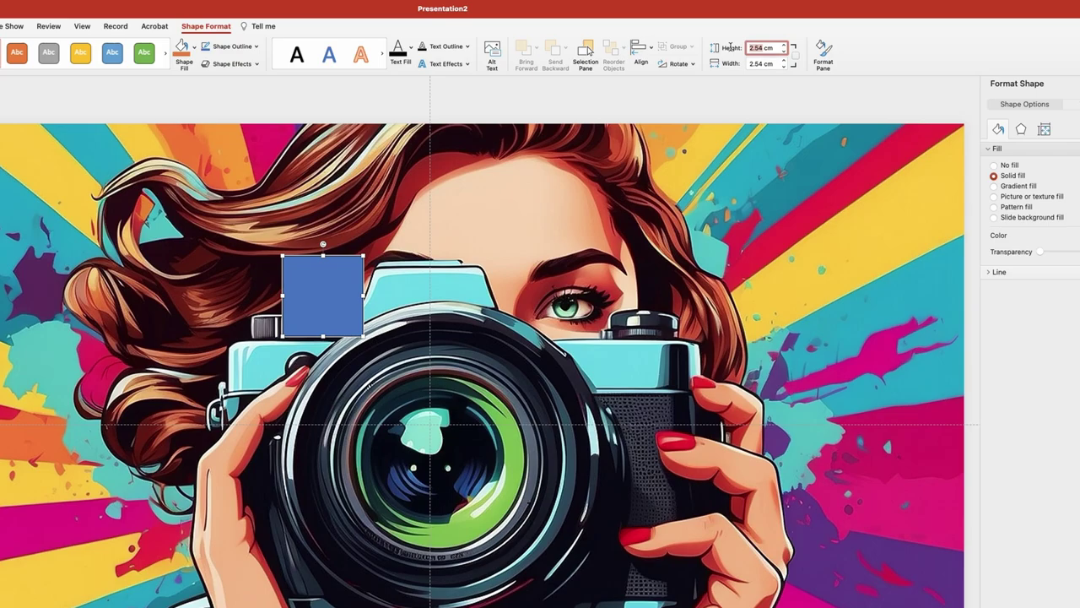
pyautogui.write('18')
pyautogui.click(760, 65)
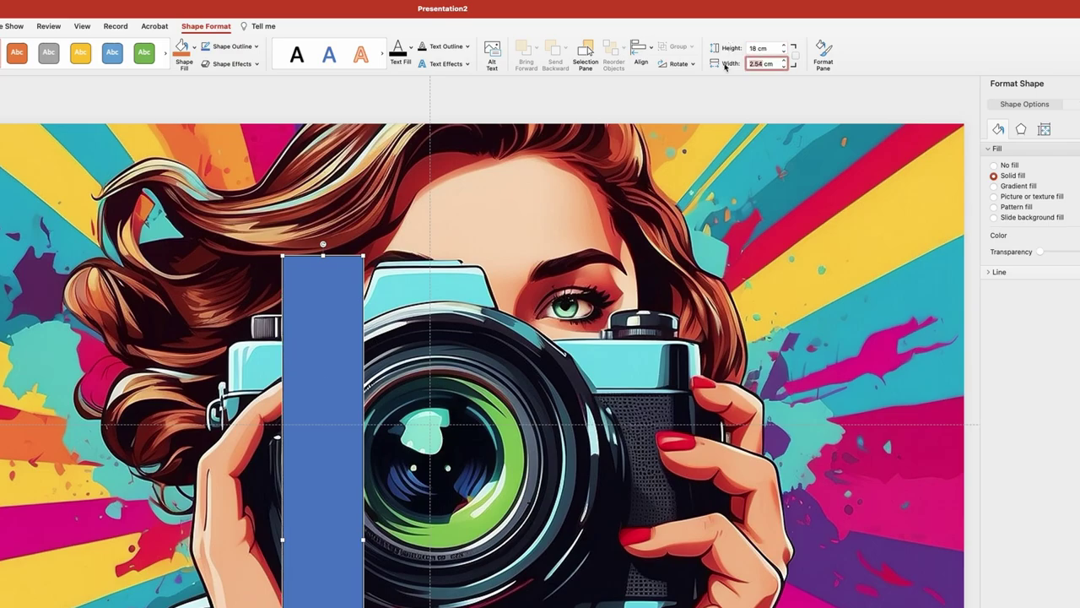
pyautogui.write('32')
pyautogui.press('Return')
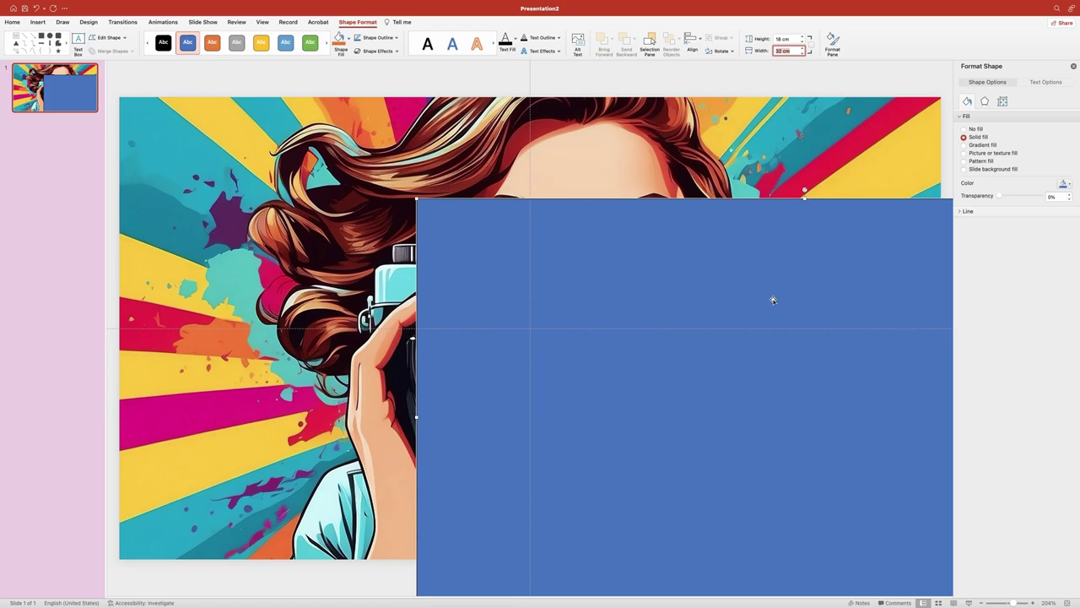
pyautogui.moveTo(777, 366); pyautogui.dragTo(509, 319)
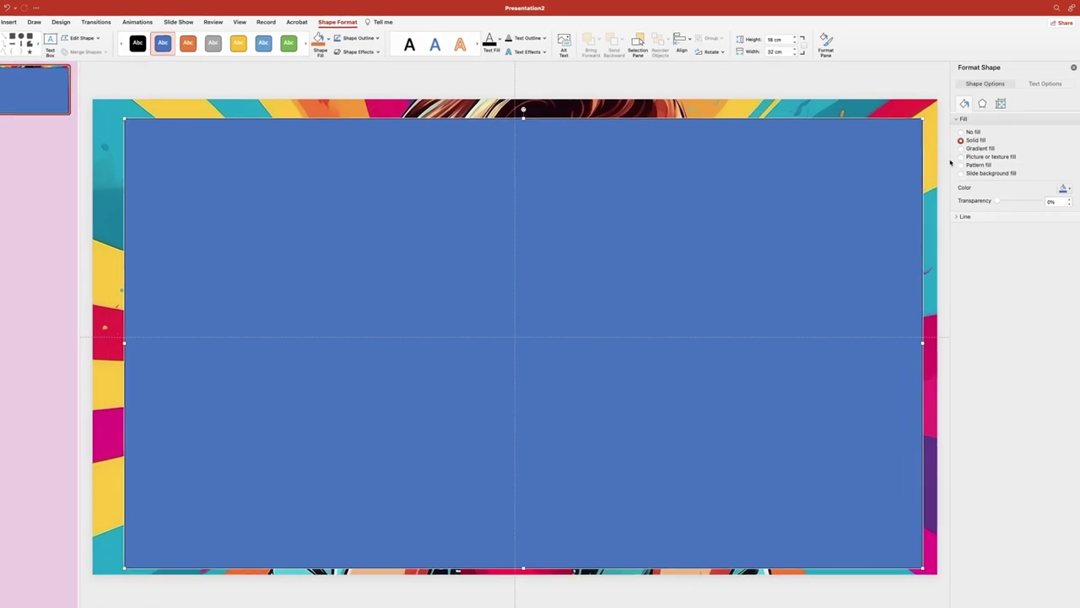
# - Give the rectangle no fill and a coloured 5 pt outline
pyautogui.click(964, 128)
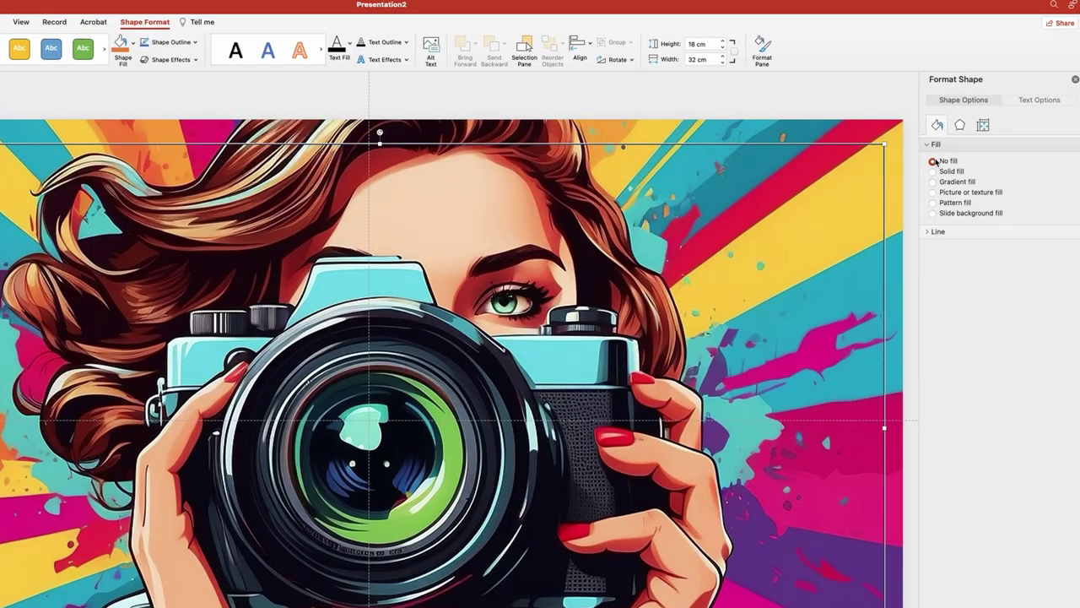
pyautogui.click(928, 231)
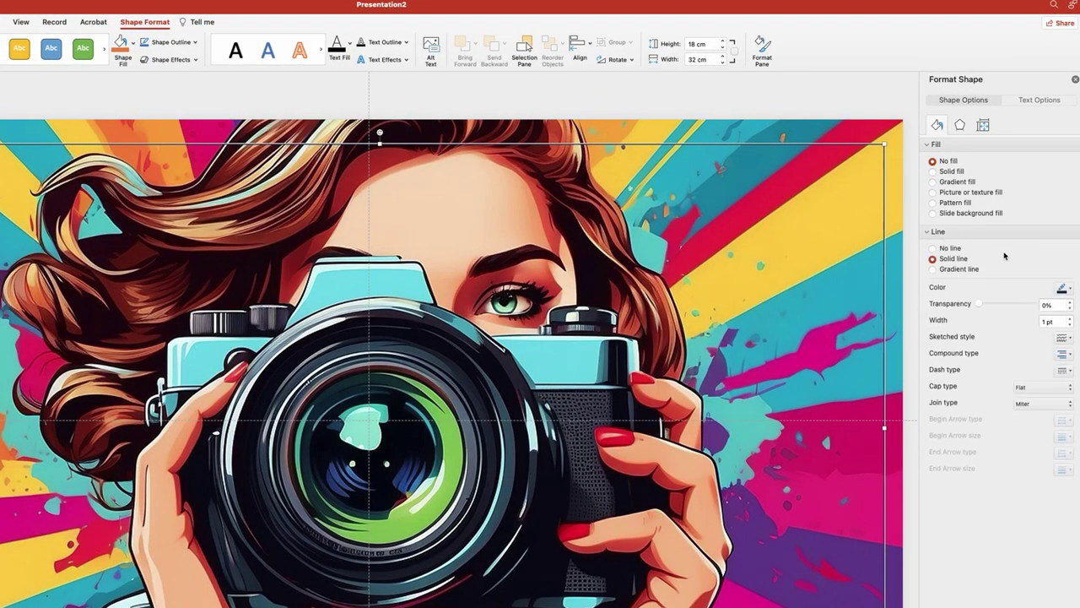
pyautogui.click(1065, 289)
pyautogui.click(993, 318)
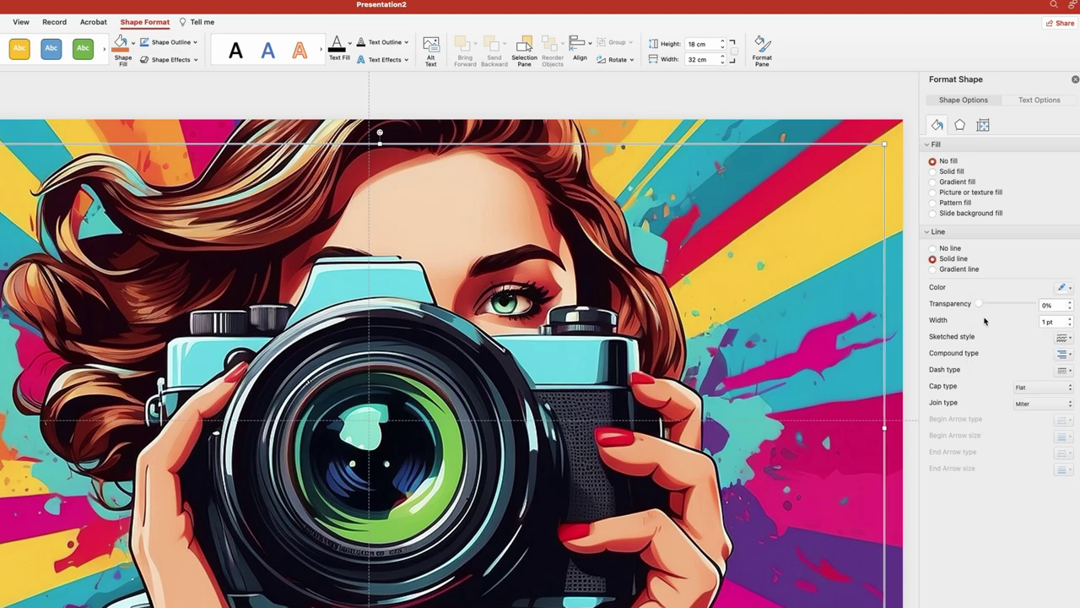
pyautogui.click(1044, 320)
pyautogui.write('5')
pyautogui.press('Return')
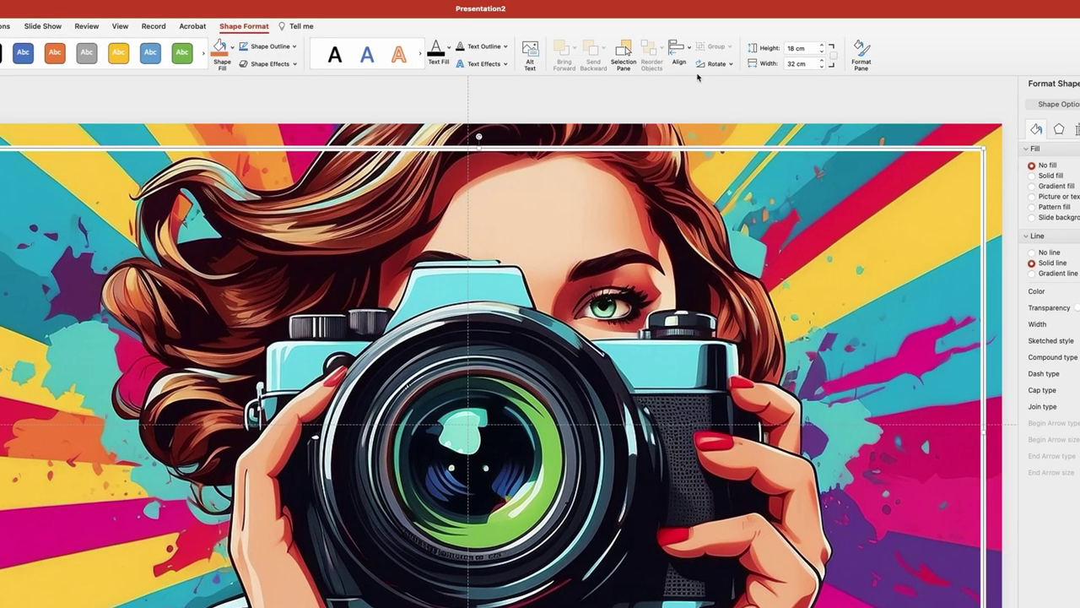
# - Centre the frame horizontally and vertically on the slide with Align Center and Align Middle
pyautogui.click(689, 46)
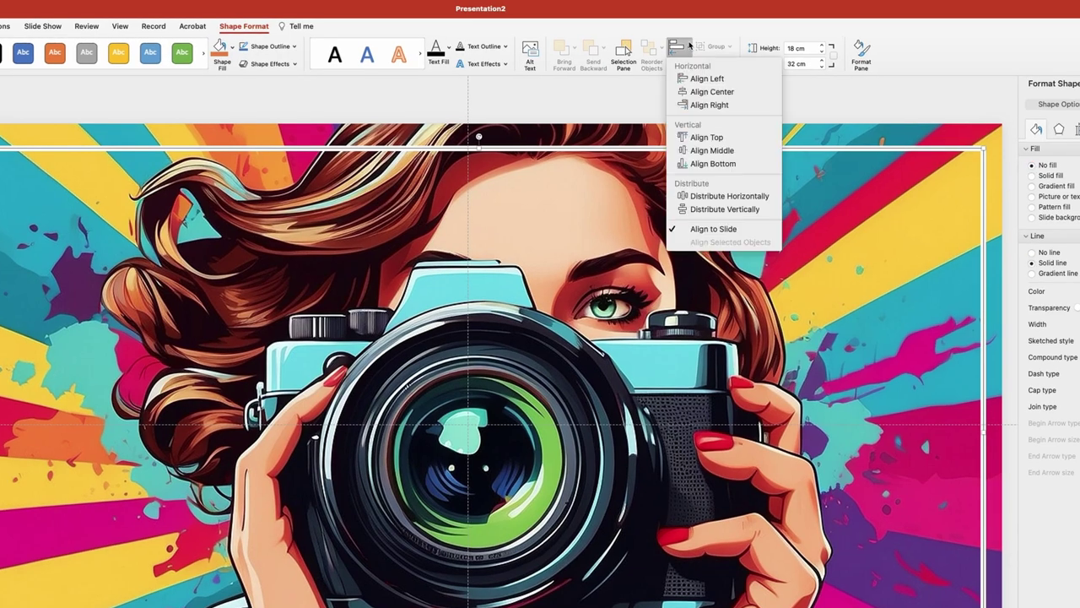
pyautogui.click(709, 92)
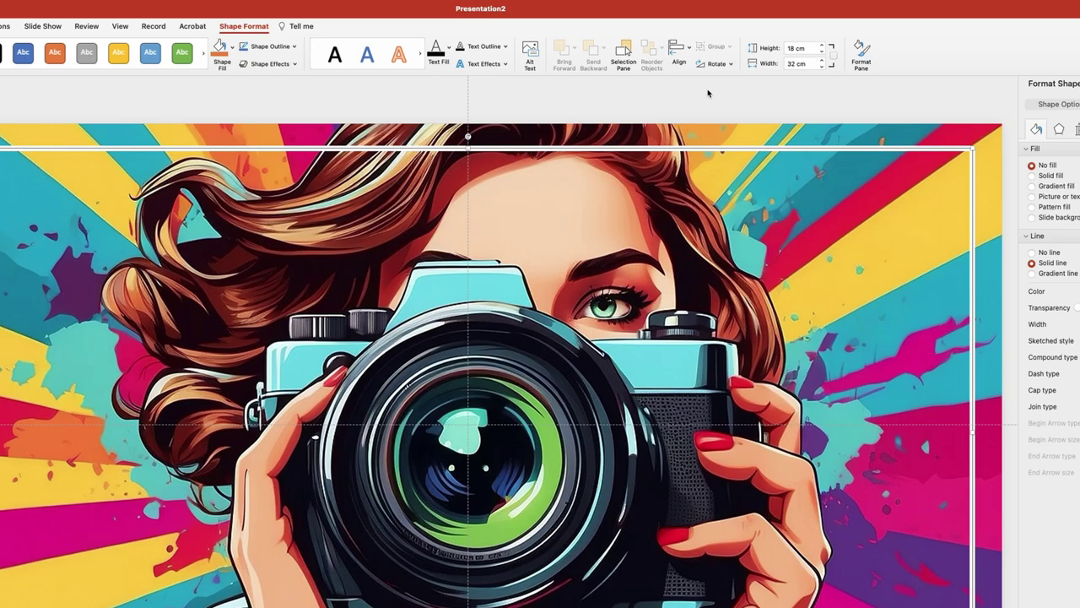
pyautogui.click(688, 49)
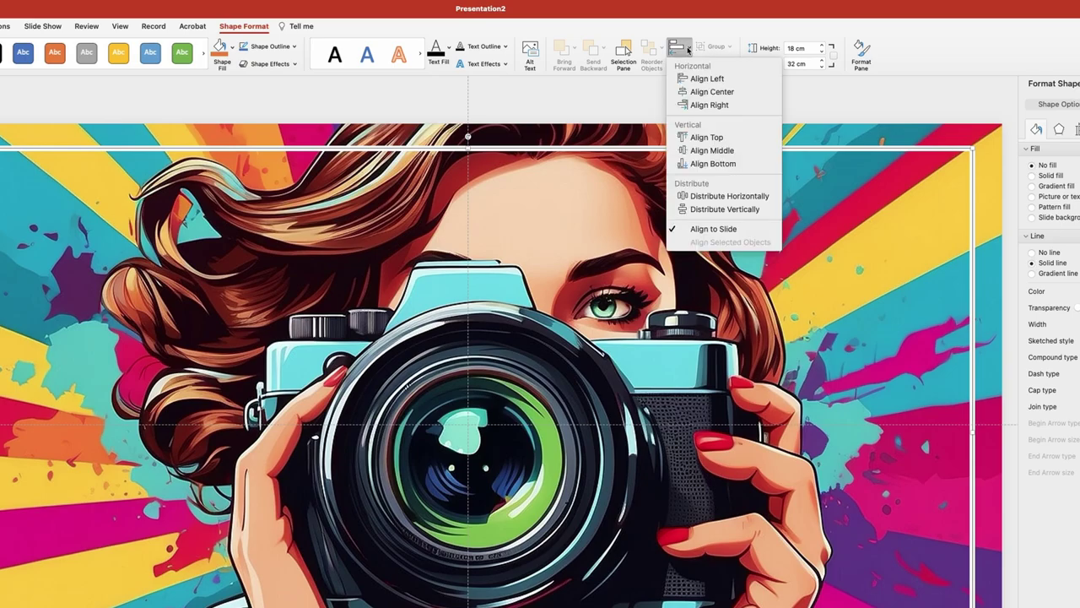
pyautogui.click(709, 151)
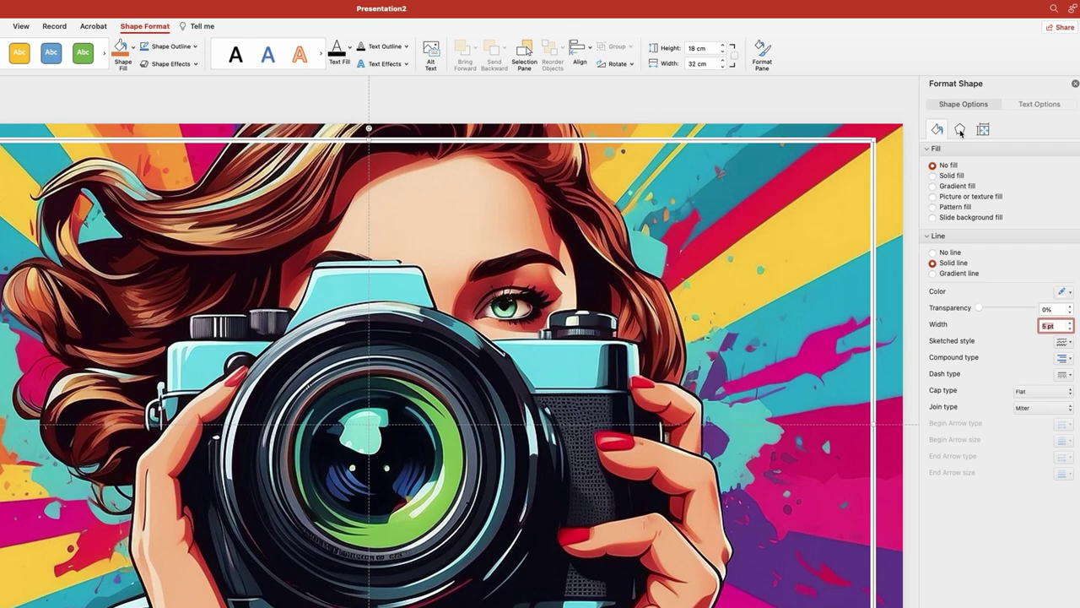
# - Apply the first Outer shadow preset to the frame with 30% transparency, 12 pt blur and 7 pt distance
pyautogui.click(959, 130)
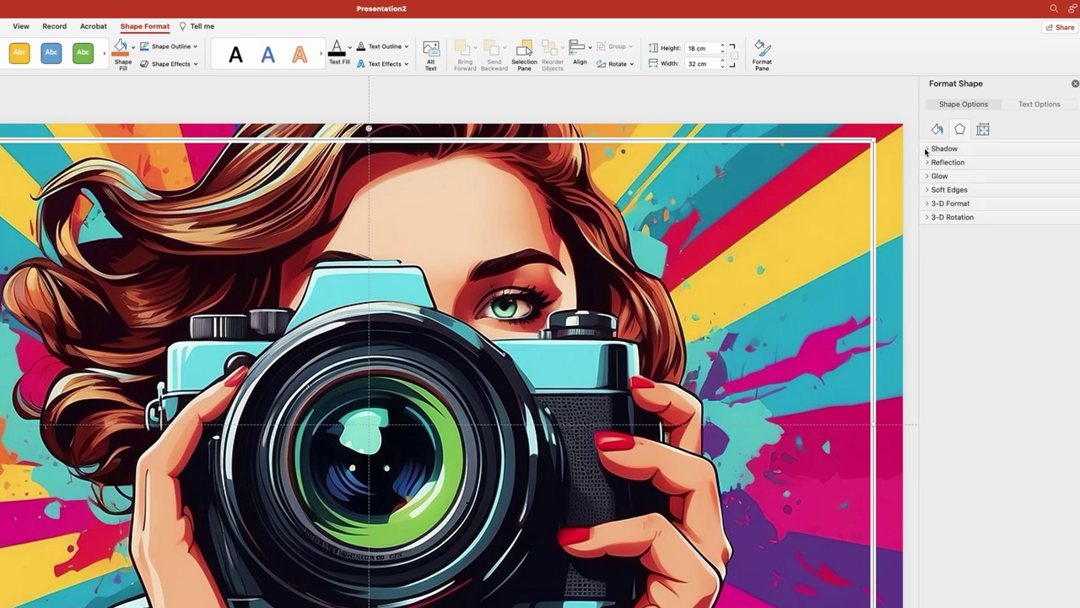
pyautogui.click(927, 150)
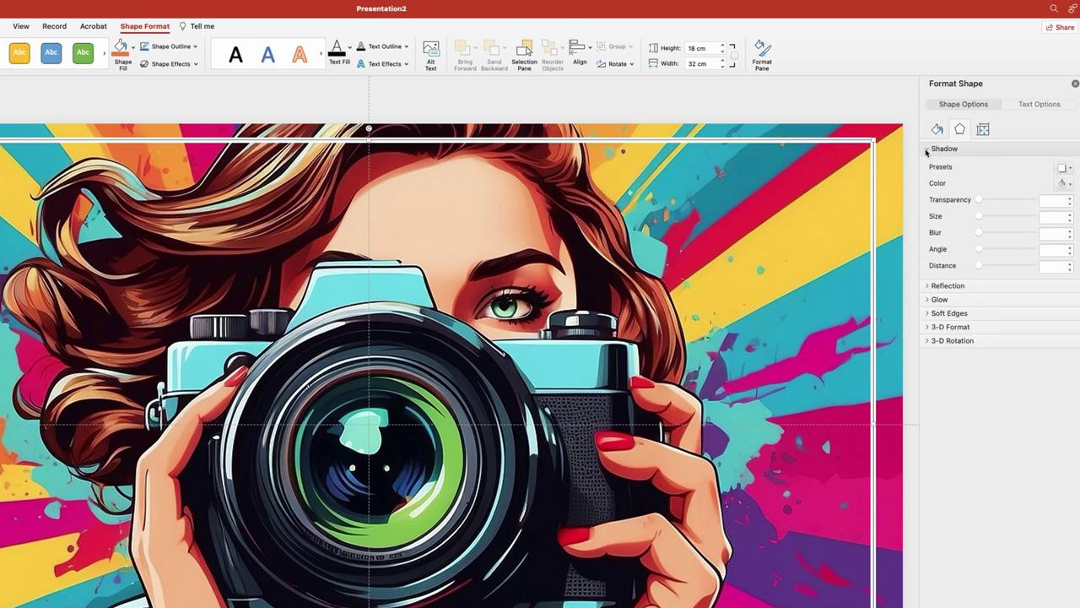
pyautogui.click(1067, 167)
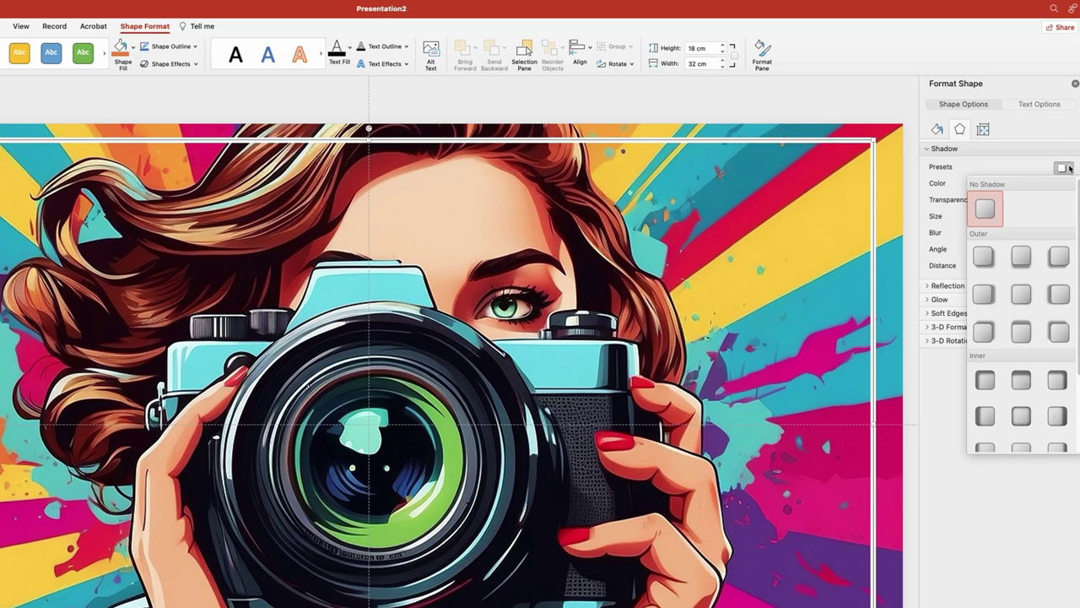
pyautogui.click(987, 256)
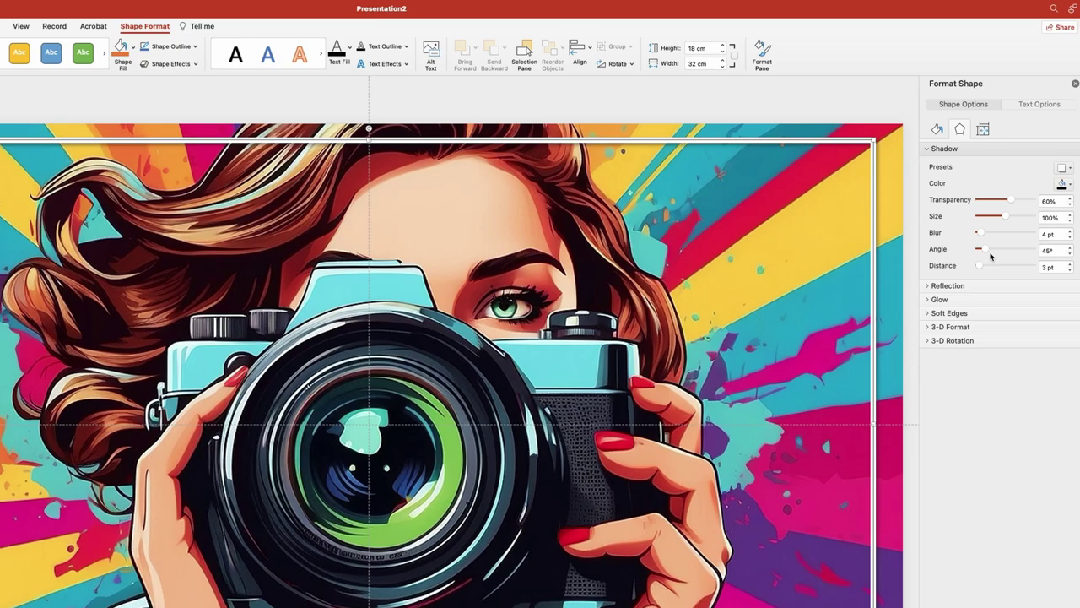
pyautogui.click(1044, 202)
pyautogui.write('3')
pyautogui.doubleClick(1045, 234)
pyautogui.write('12')
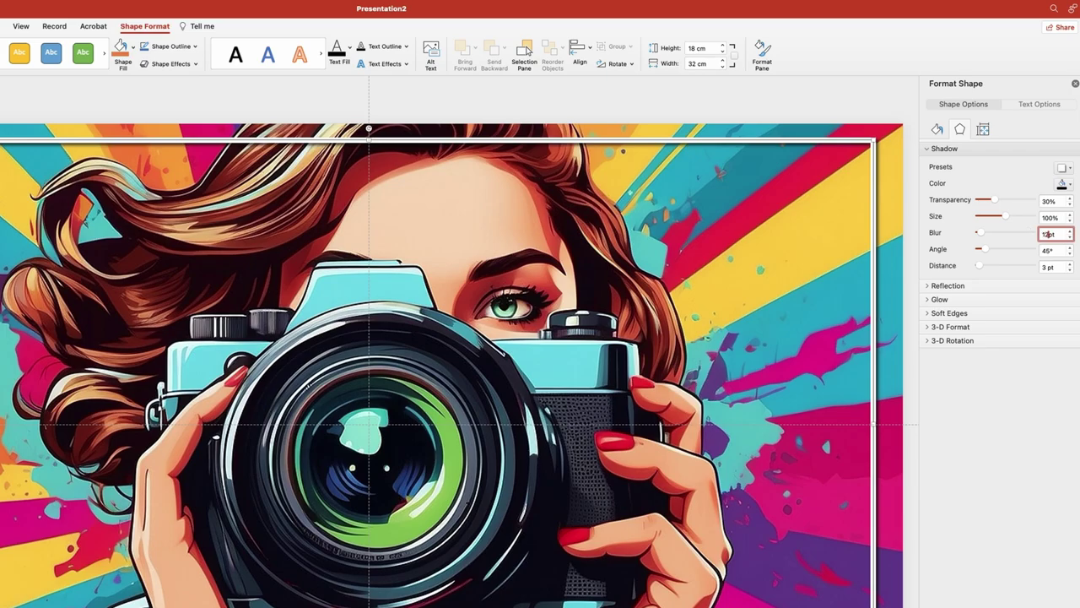
pyautogui.doubleClick(1045, 266)
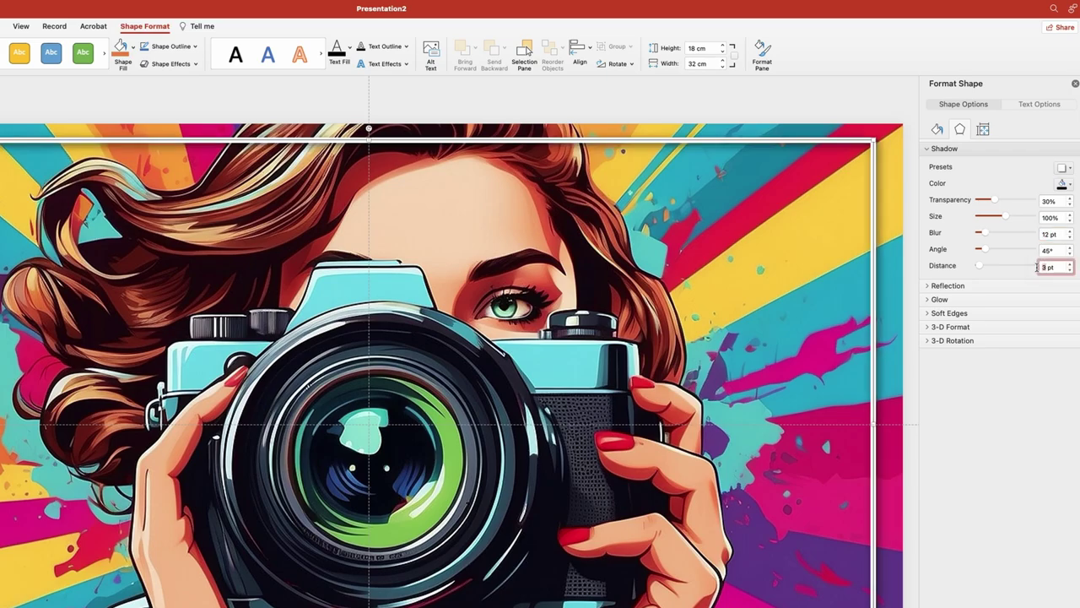
pyautogui.write('7')
pyautogui.press('Return')
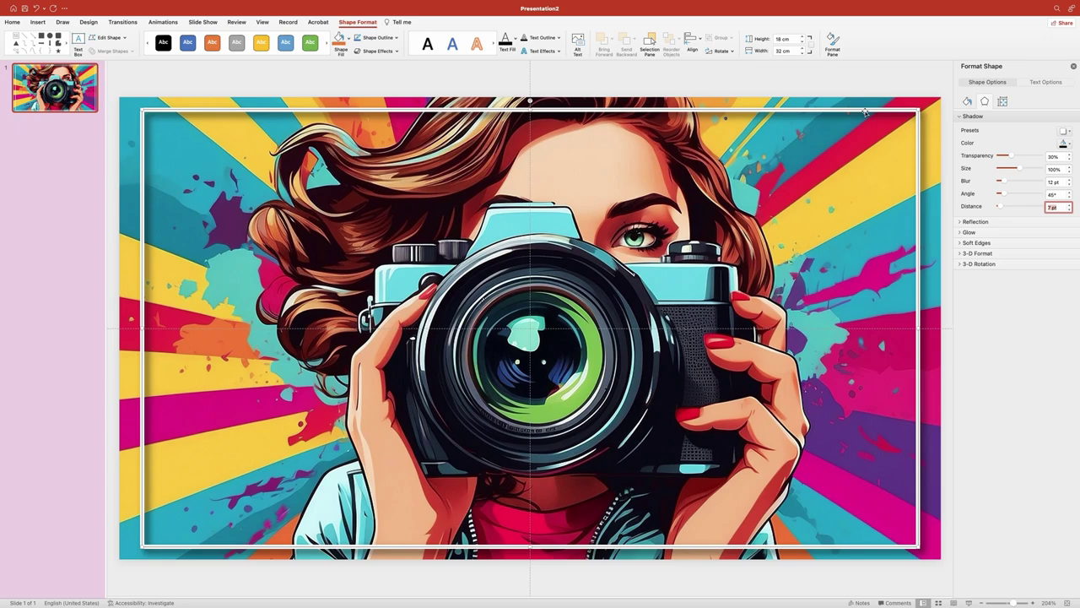
pyautogui.moveTo(865, 113)
pyautogui.mouseDown()
pyautogui.moveTo(878, 125)
pyautogui.moveTo(866, 109)
pyautogui.mouseUp()
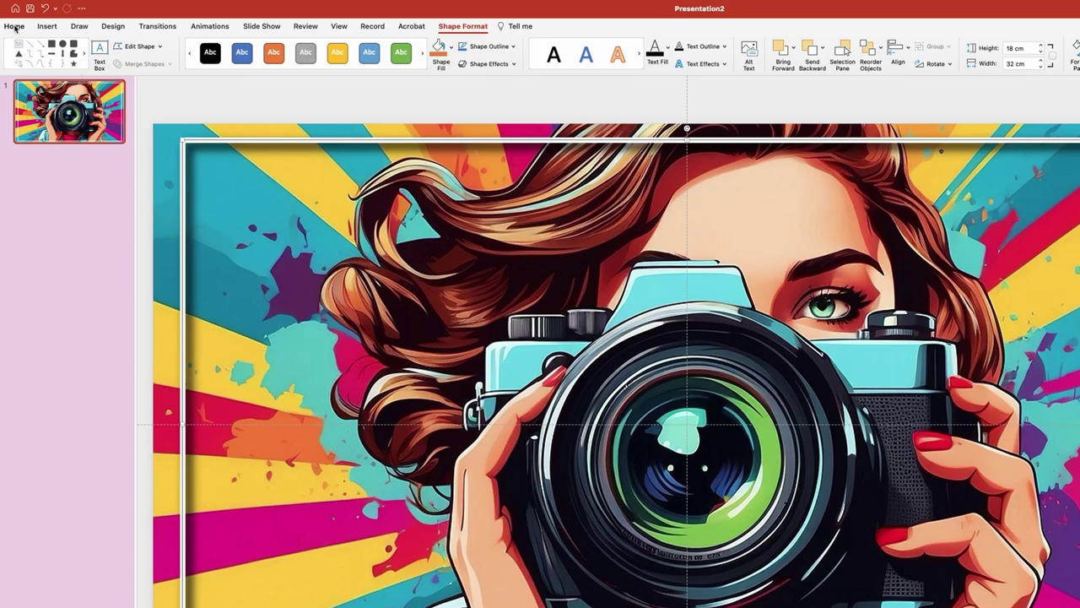
# - Draw a rectangle over the slide's left half and make it white with no outline
pyautogui.click(15, 26)
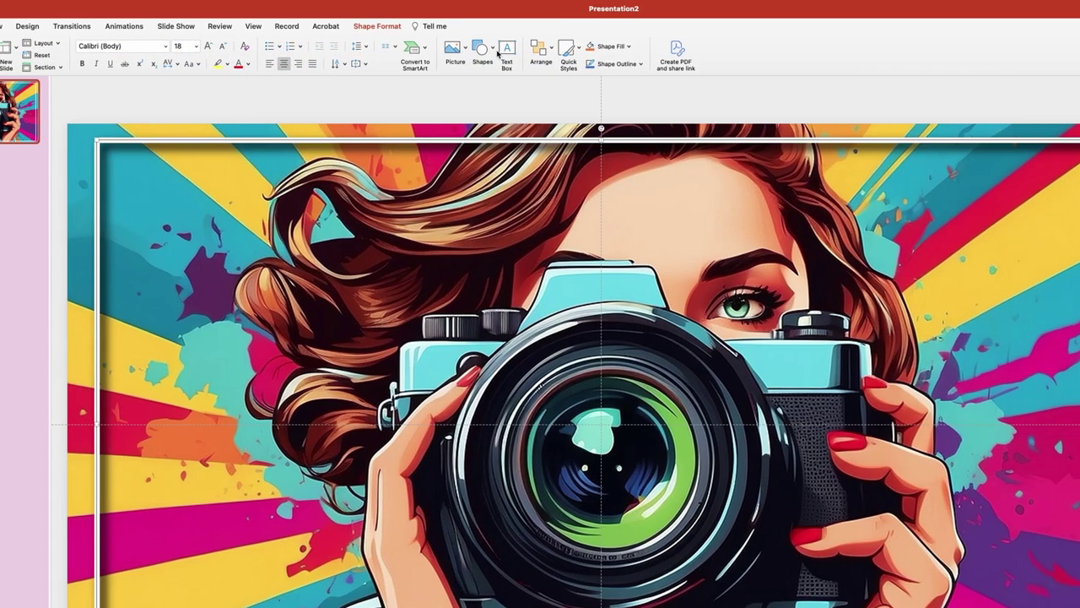
pyautogui.click(492, 48)
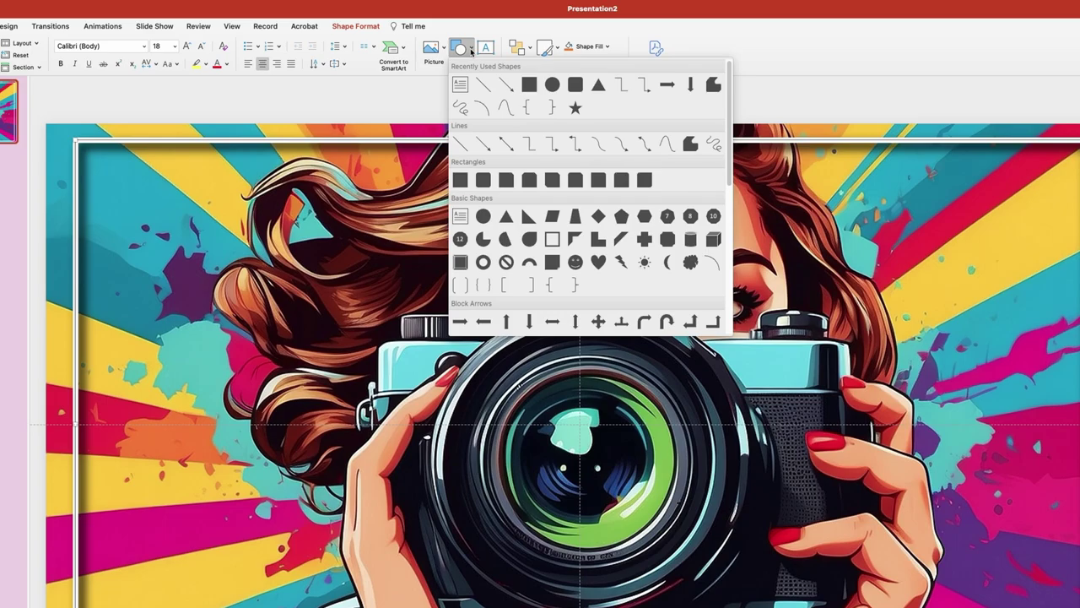
pyautogui.click(529, 85)
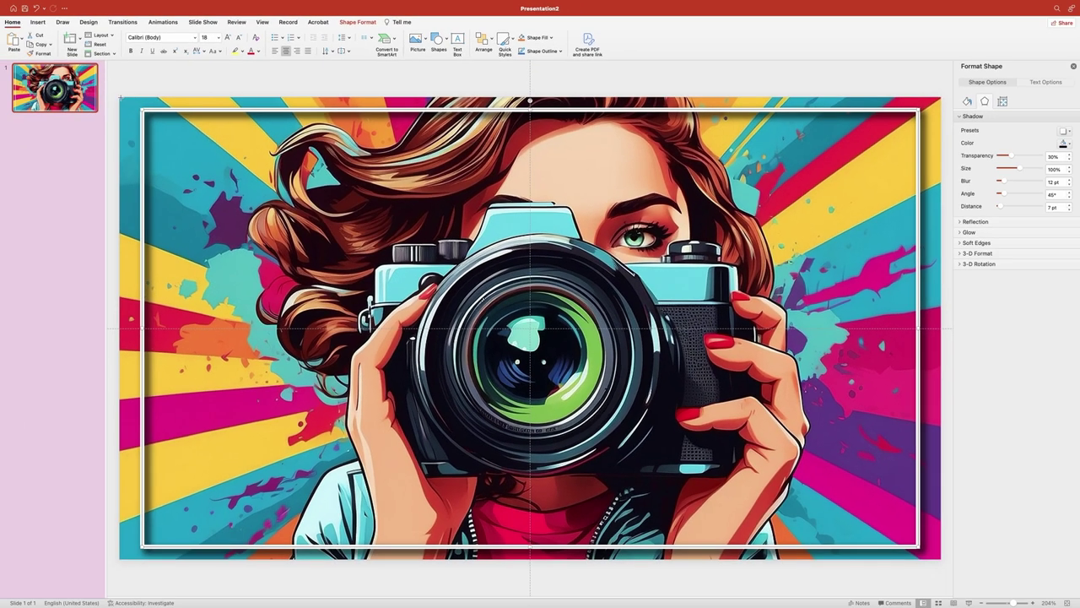
pyautogui.moveTo(118, 97)
pyautogui.mouseDown()
pyautogui.moveTo(385, 407)
pyautogui.moveTo(411, 409)
pyautogui.moveTo(443, 522)
pyautogui.moveTo(530, 558)
pyautogui.mouseUp()
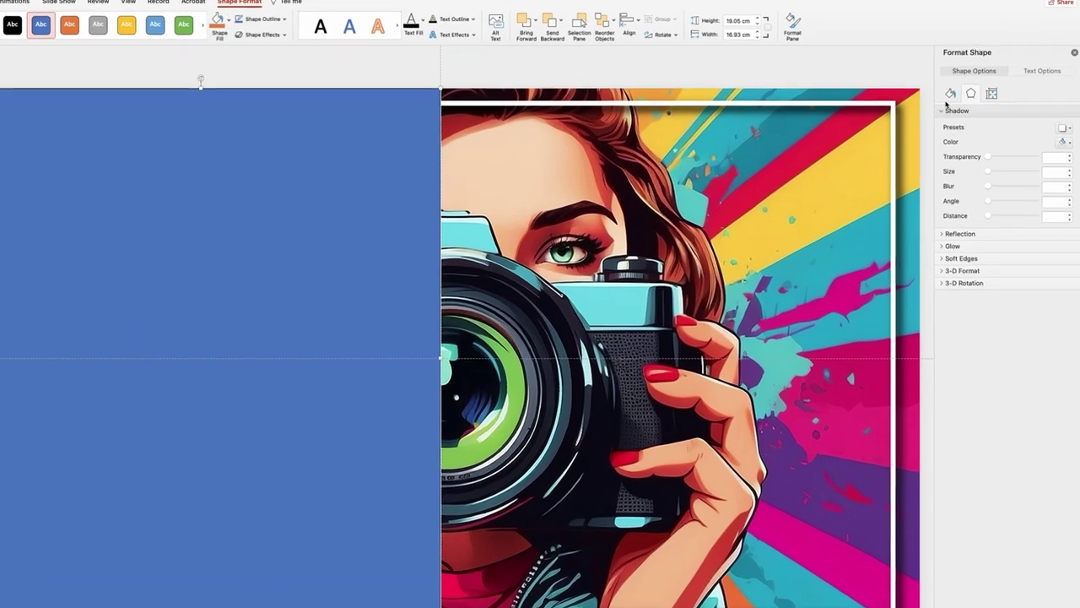
pyautogui.click(967, 101)
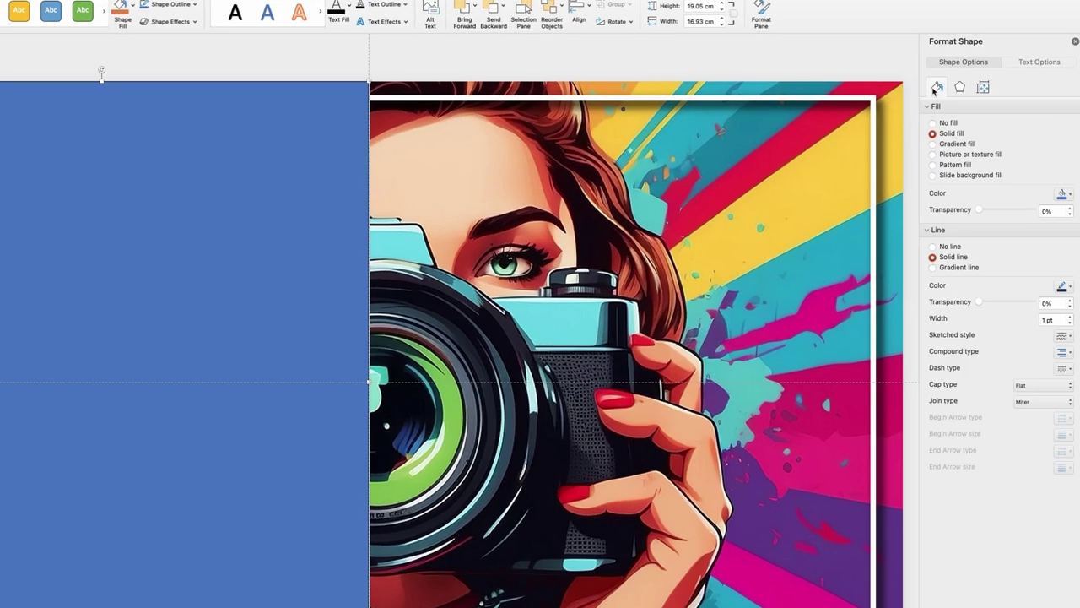
pyautogui.click(934, 246)
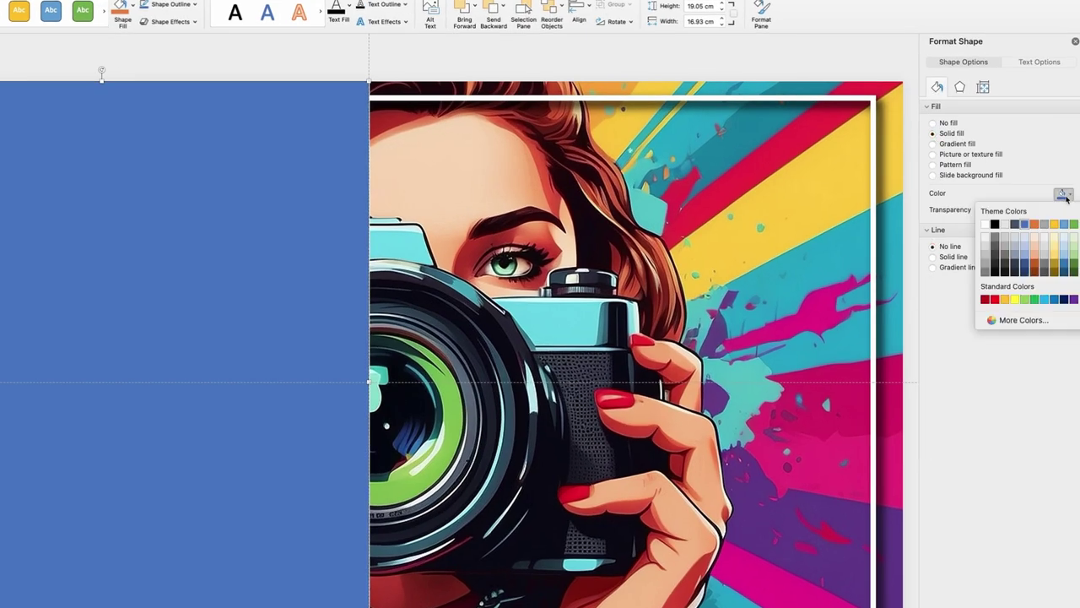
pyautogui.click(985, 224)
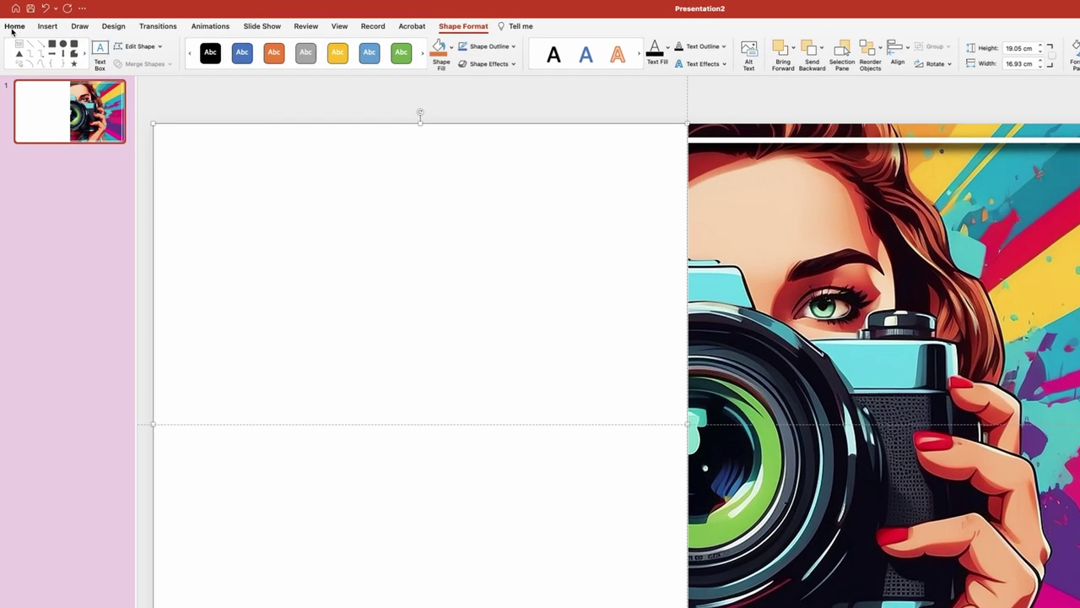
# - Add a text box reading RISE in bold Impact, size 150, right-aligned
pyautogui.click(12, 22)
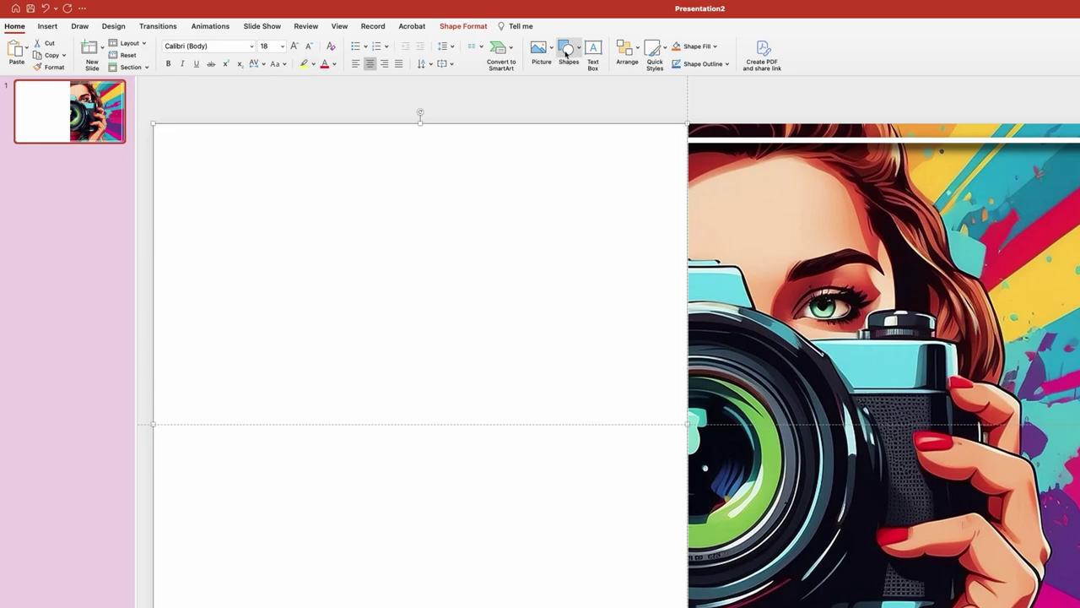
pyautogui.click(593, 51)
pyautogui.click(595, 102)
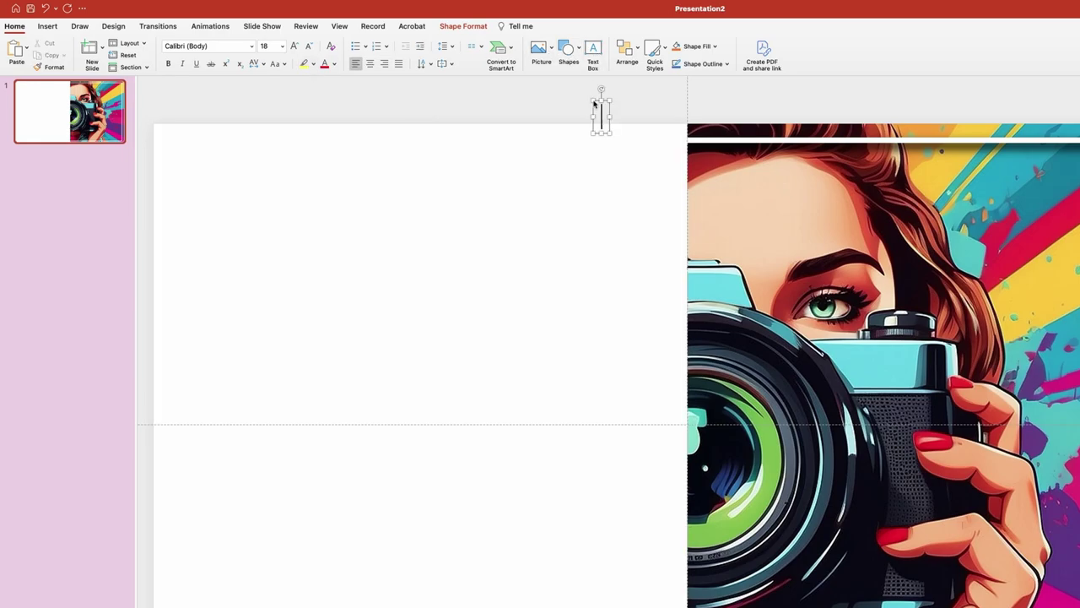
pyautogui.write('RISE')
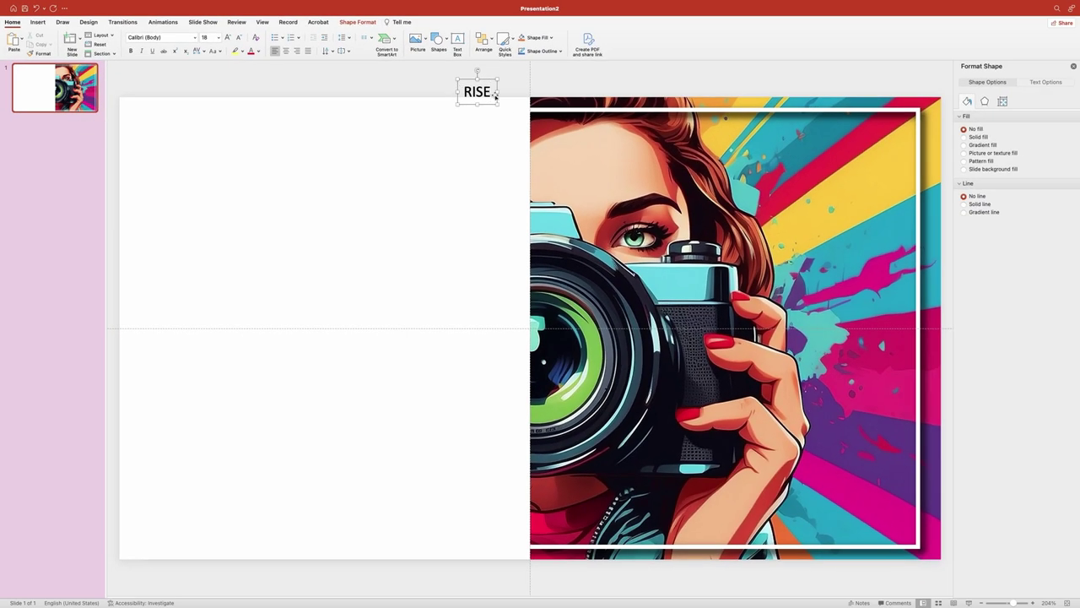
pyautogui.moveTo(495, 95); pyautogui.dragTo(461, 93)
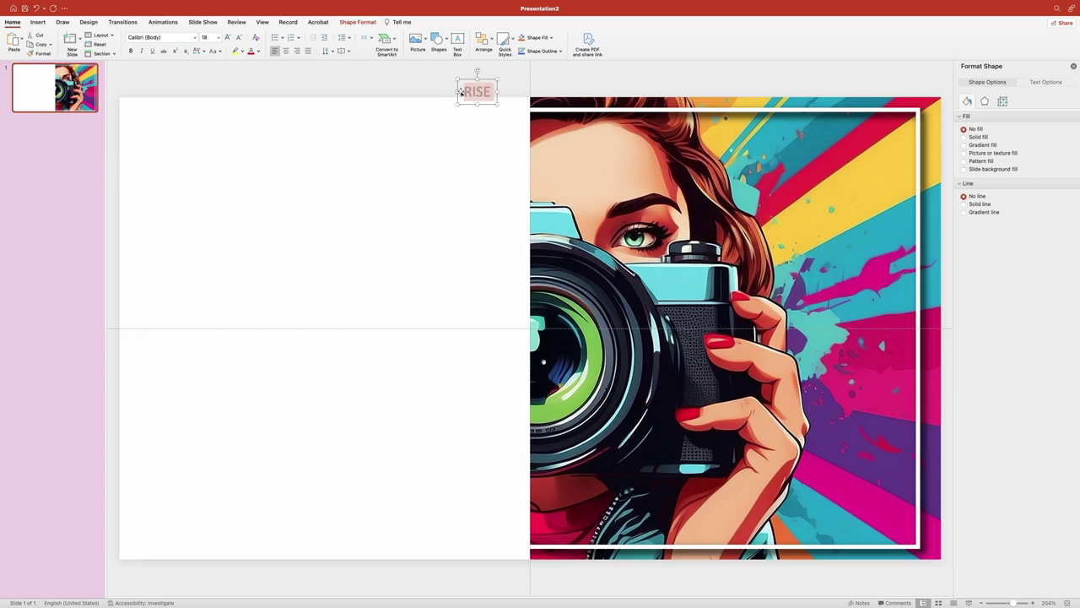
pyautogui.click(195, 39)
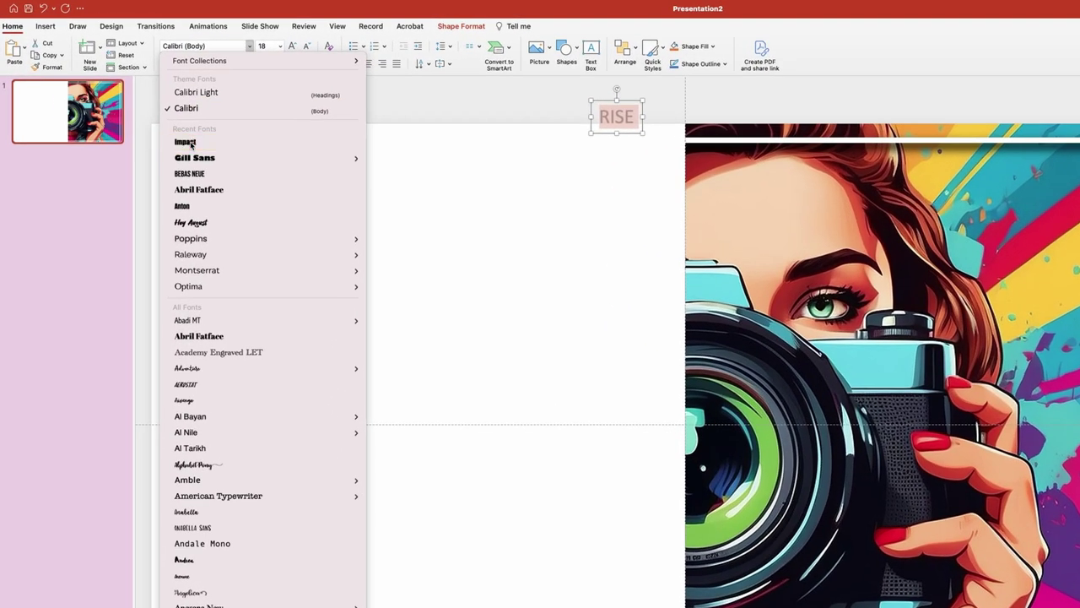
pyautogui.click(192, 142)
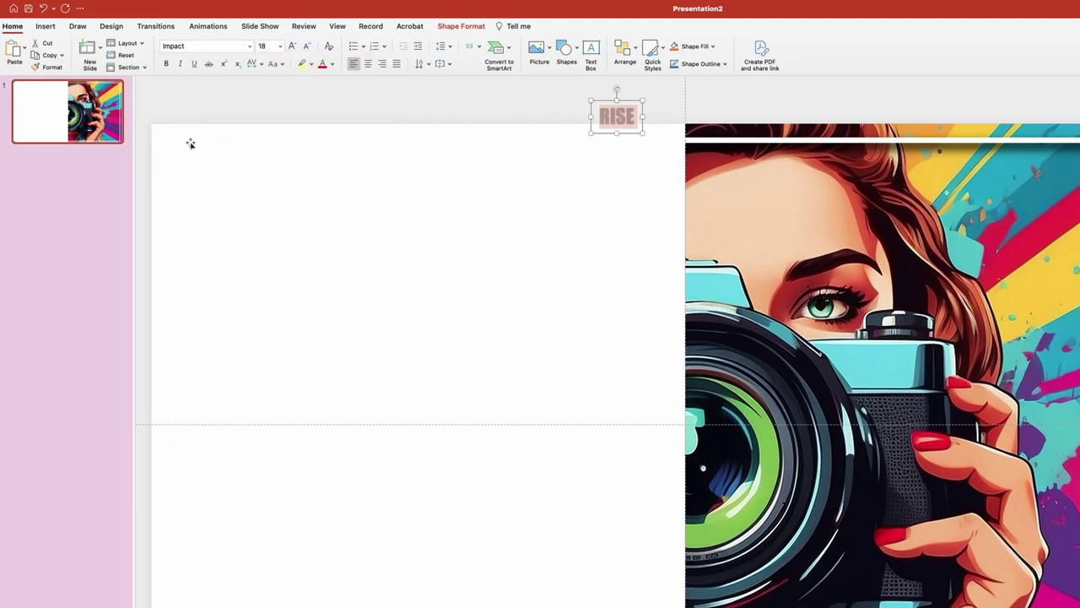
pyautogui.click(166, 64)
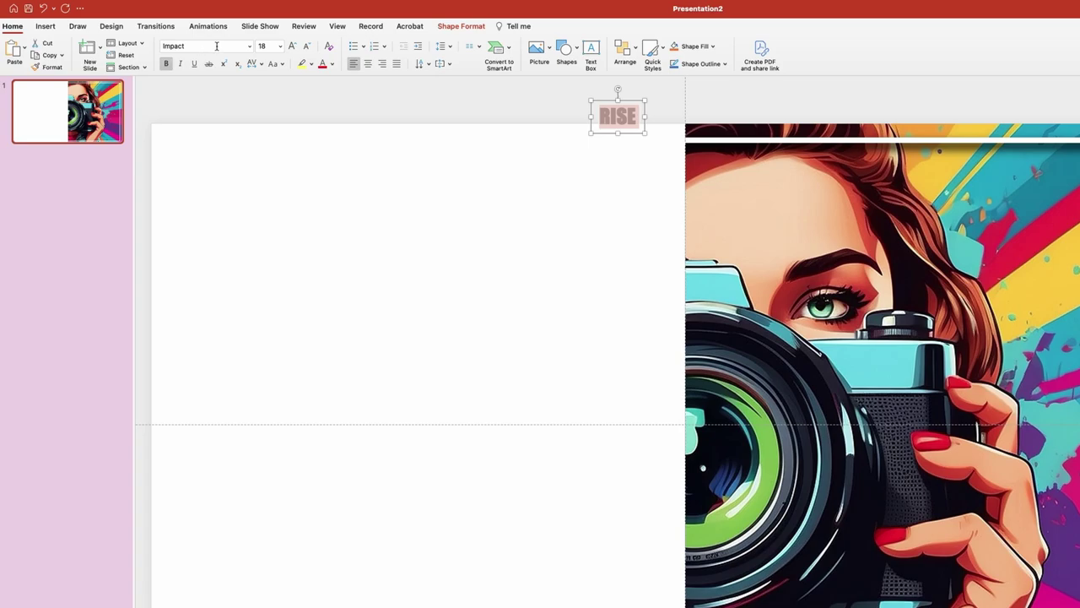
pyautogui.click(256, 45)
pyautogui.write('150')
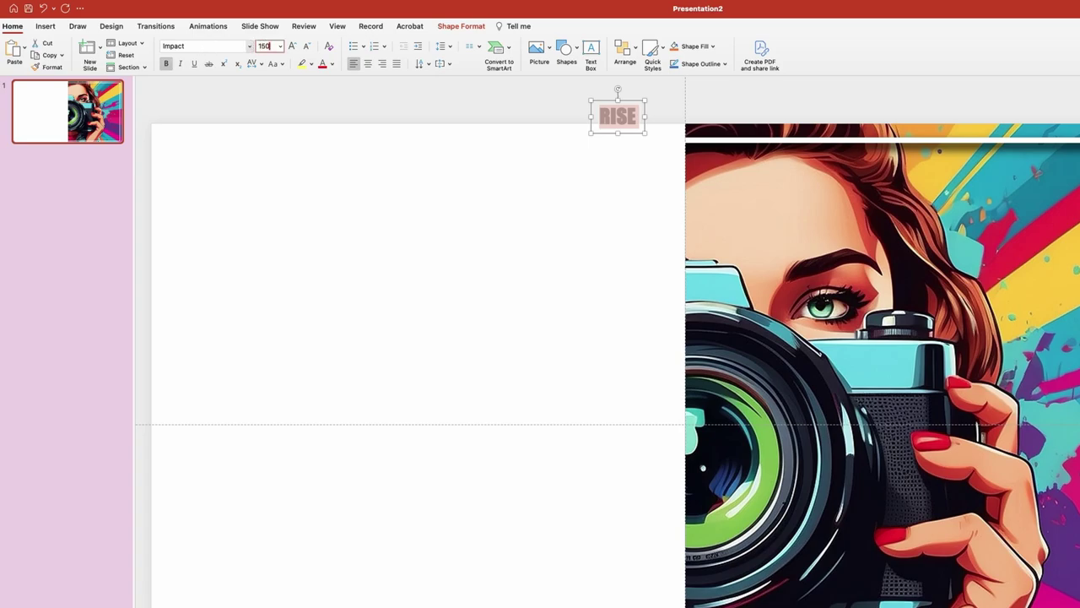
pyautogui.press('Return')
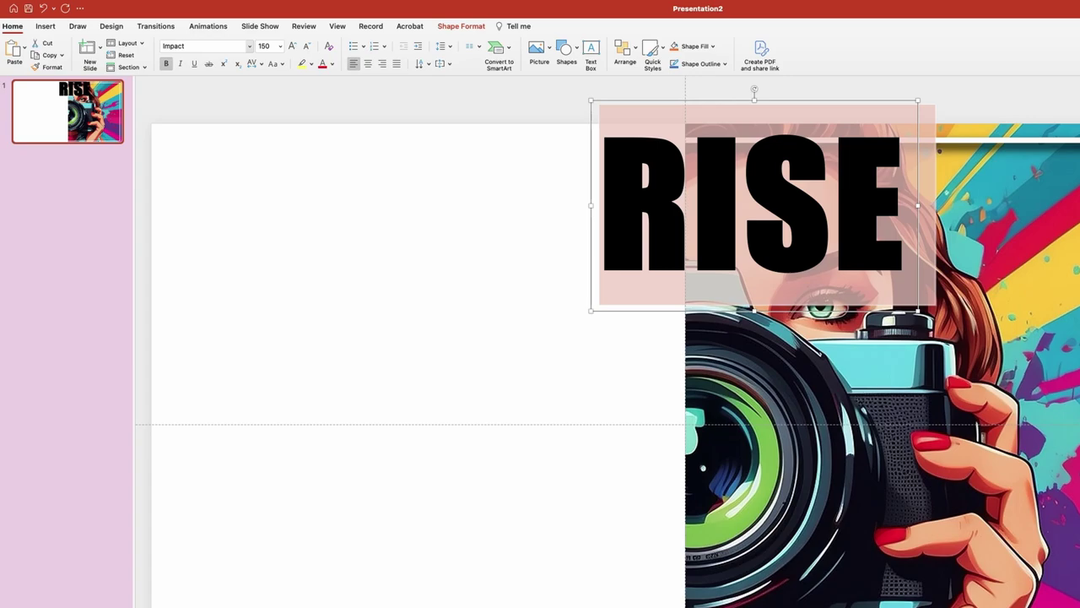
pyautogui.click(382, 64)
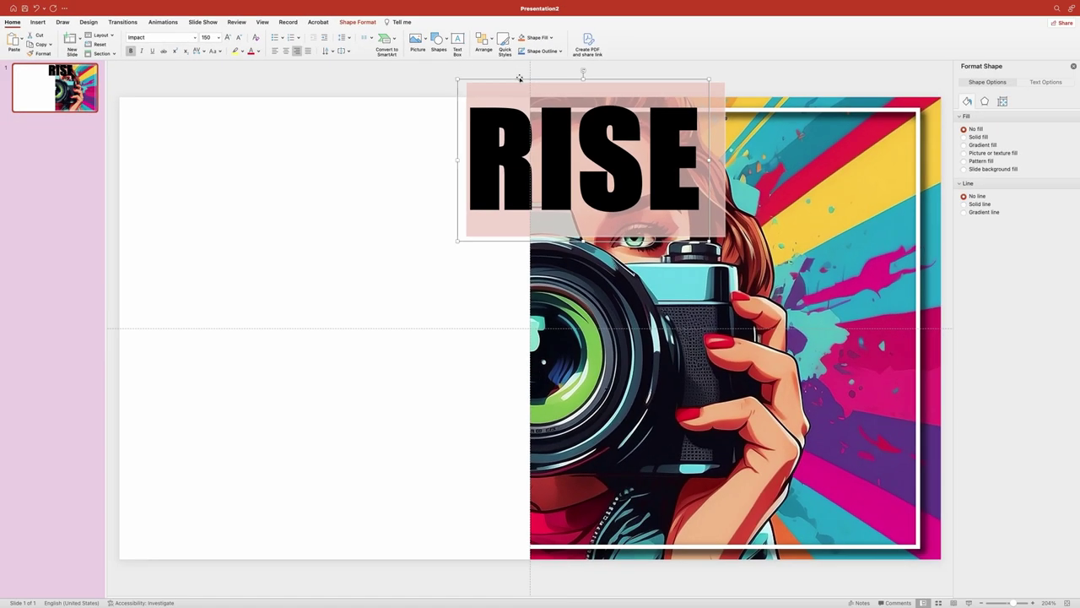
# - Place RISE atop the white panel and stack copies below retyped as ABOVE and LIMITS
pyautogui.moveTo(519, 77); pyautogui.dragTo(333, 108)
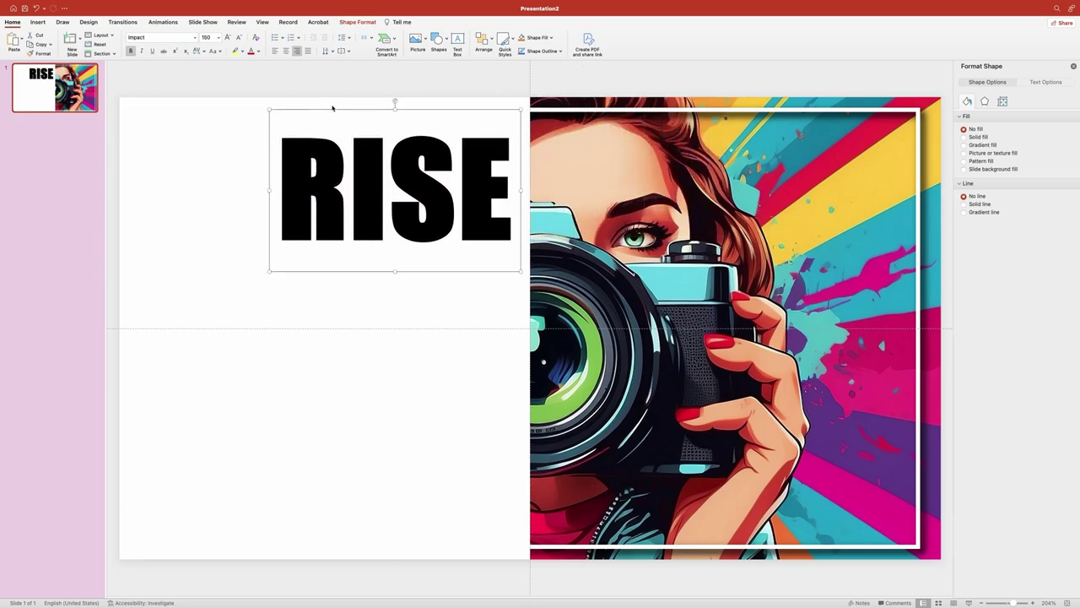
pyautogui.moveTo(272, 109); pyautogui.dragTo(289, 242)
pyautogui.click(495, 312)
pyautogui.doubleClick(341, 315)
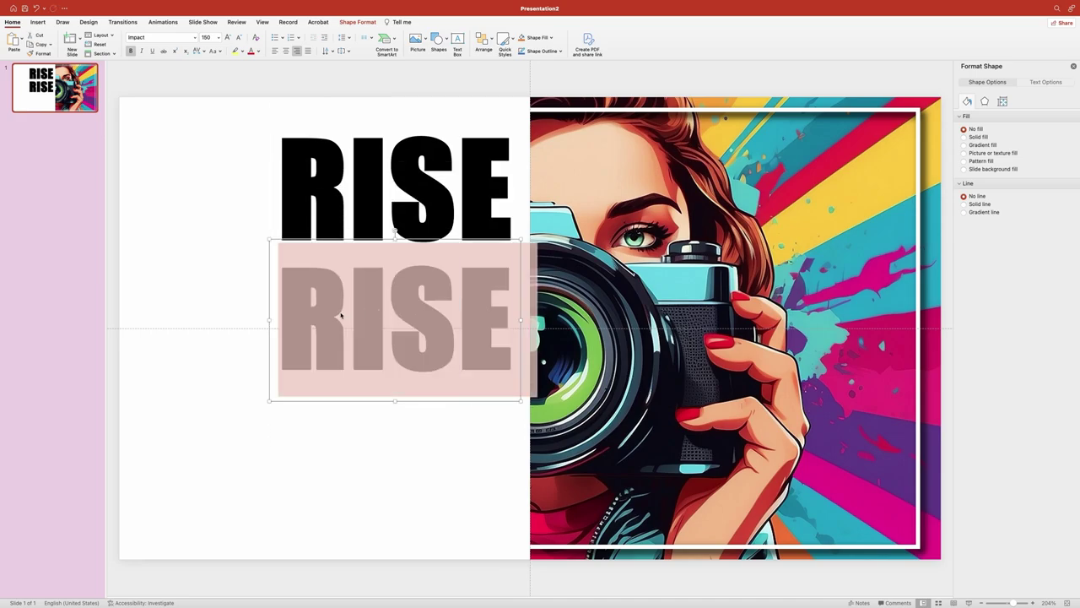
pyautogui.write('ABOVE')
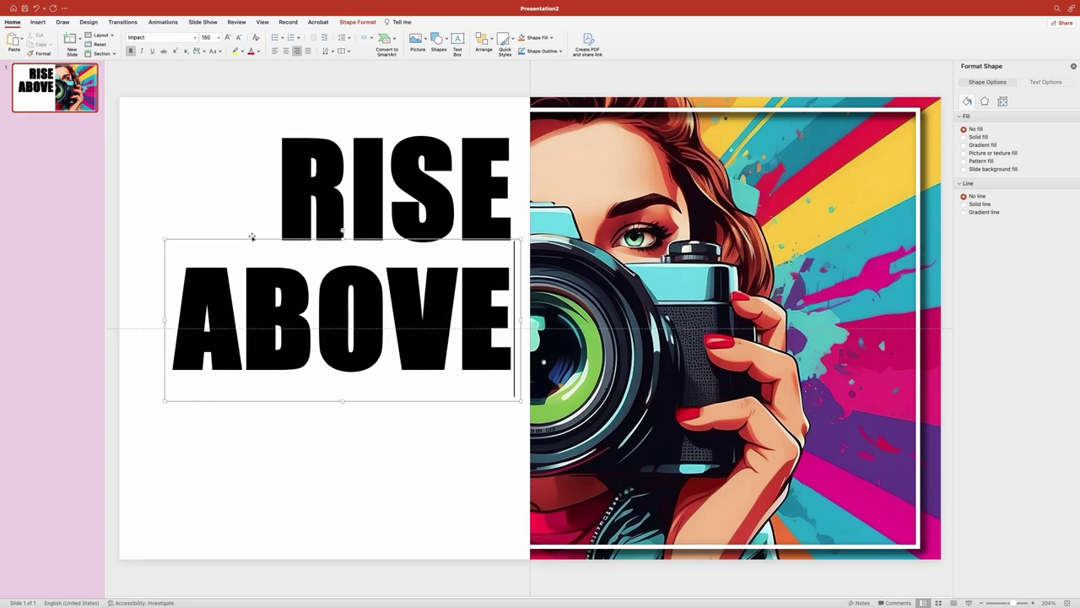
pyautogui.moveTo(244, 242); pyautogui.dragTo(252, 380)
pyautogui.click(500, 411)
pyautogui.tripleClick(259, 414)
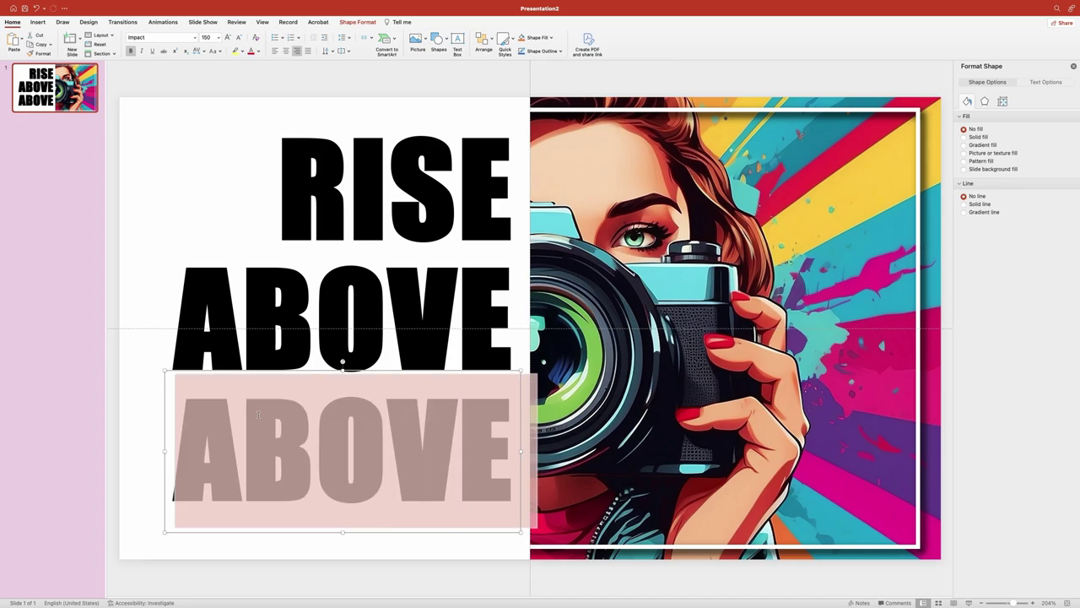
pyautogui.write('LIMITS')
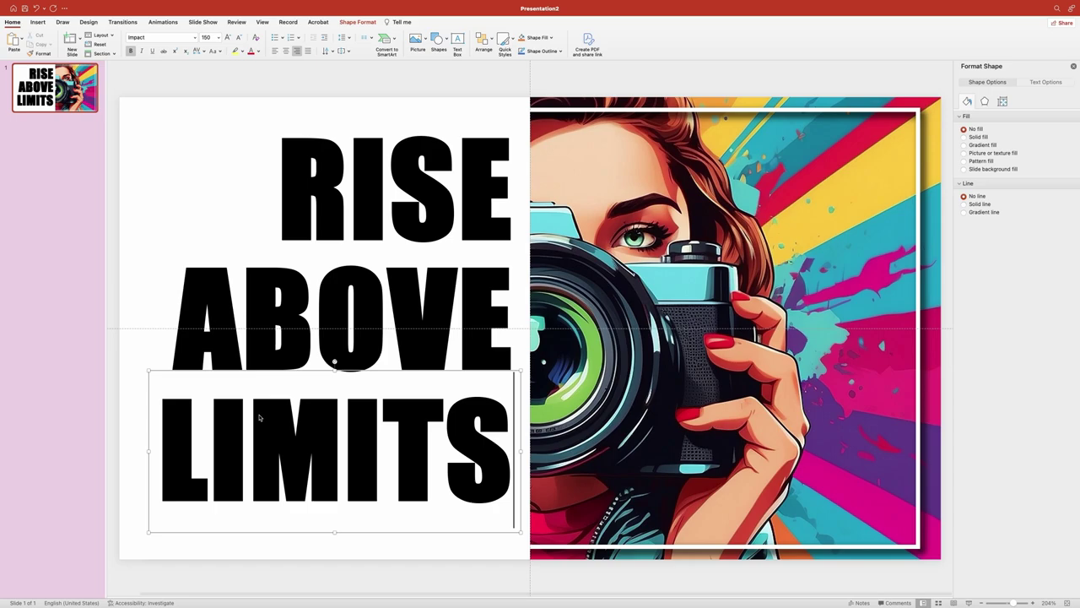
# - Align Right and Distribute Vertically the three word boxes, then nudge them to the panel edge
pyautogui.keyDown('shift'); pyautogui.click(269, 284); pyautogui.keyUp('shift')
pyautogui.keyDown('shift'); pyautogui.click(303, 171); pyautogui.keyUp('shift')
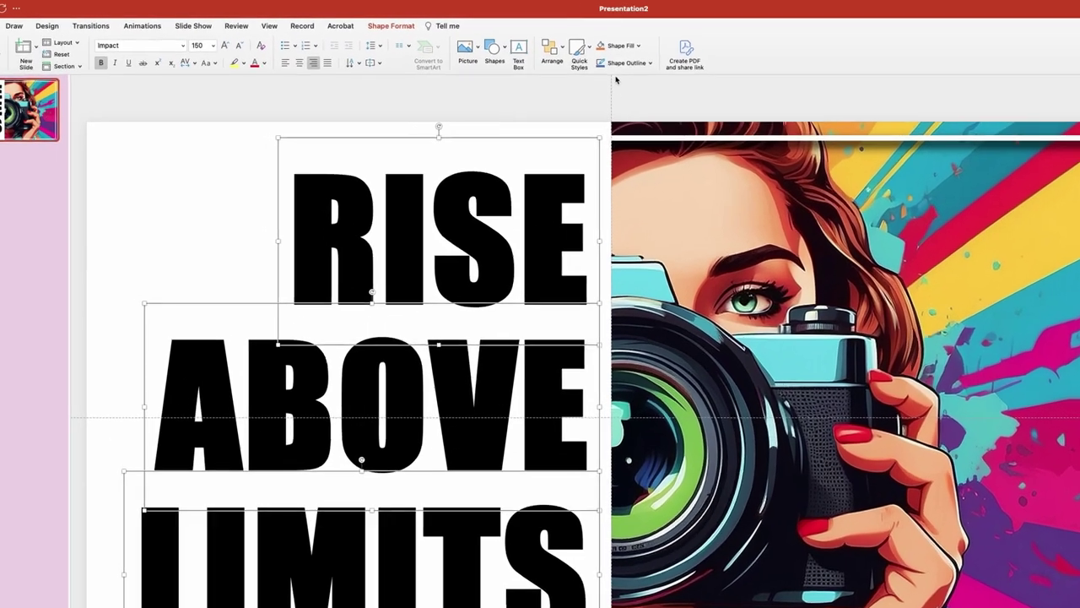
pyautogui.click(552, 49)
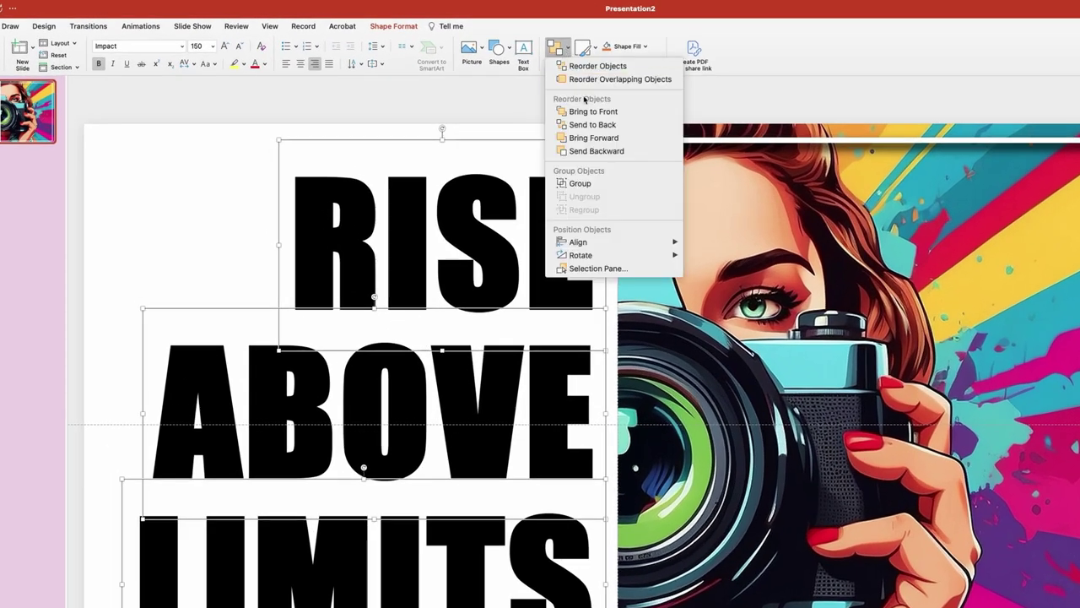
pyautogui.moveTo(598, 239)
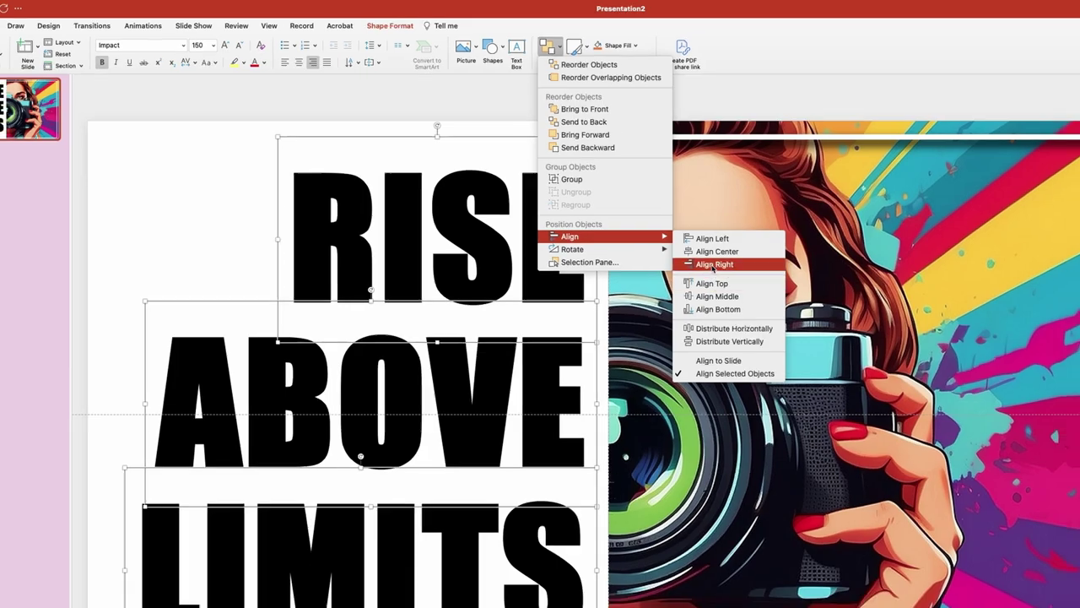
pyautogui.click(726, 270)
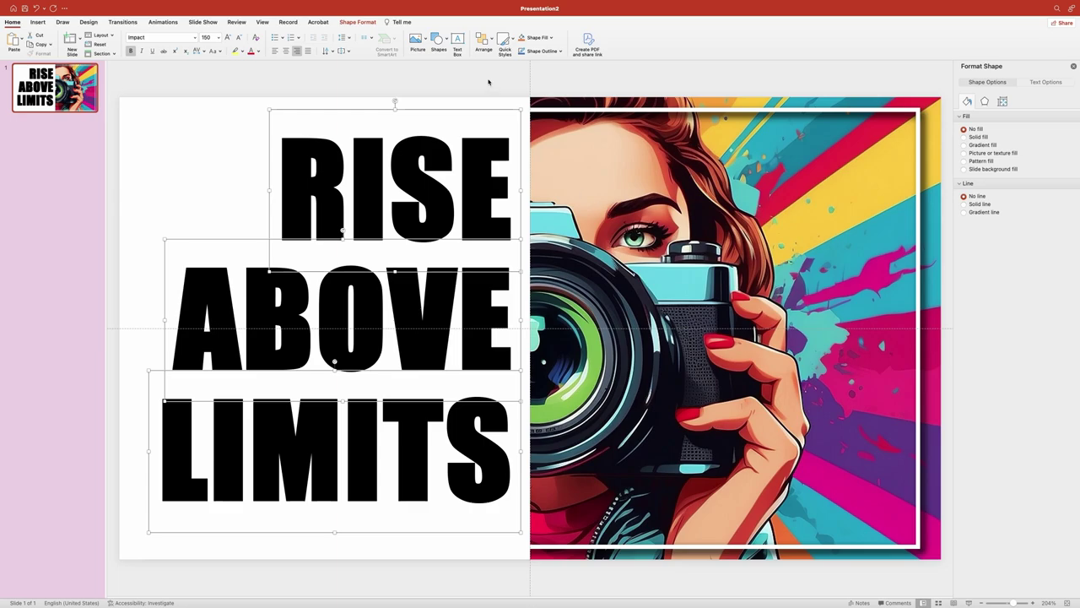
pyautogui.click(485, 43)
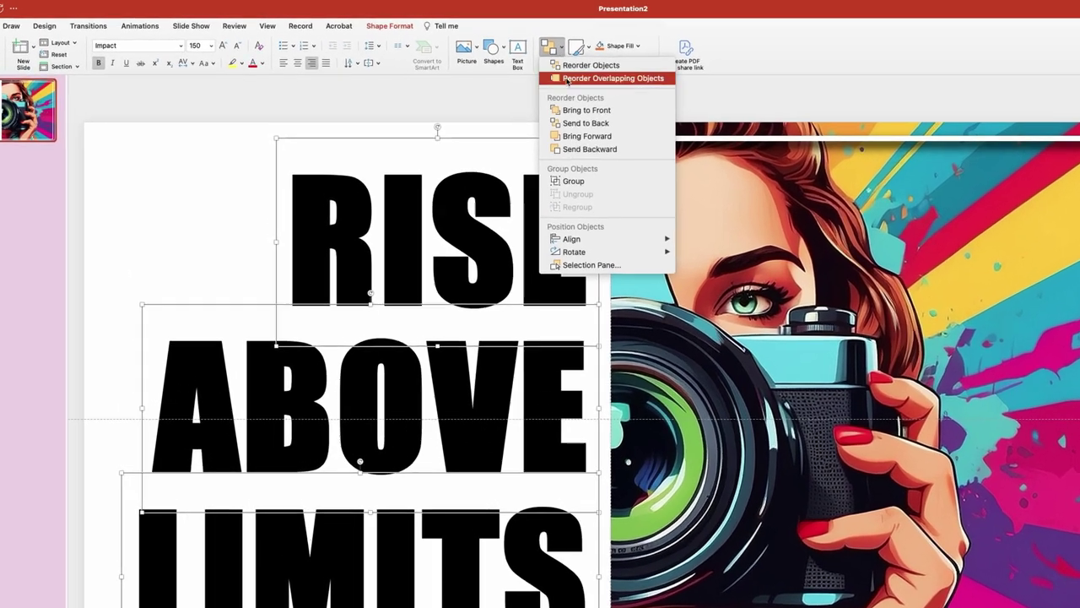
pyautogui.moveTo(574, 239)
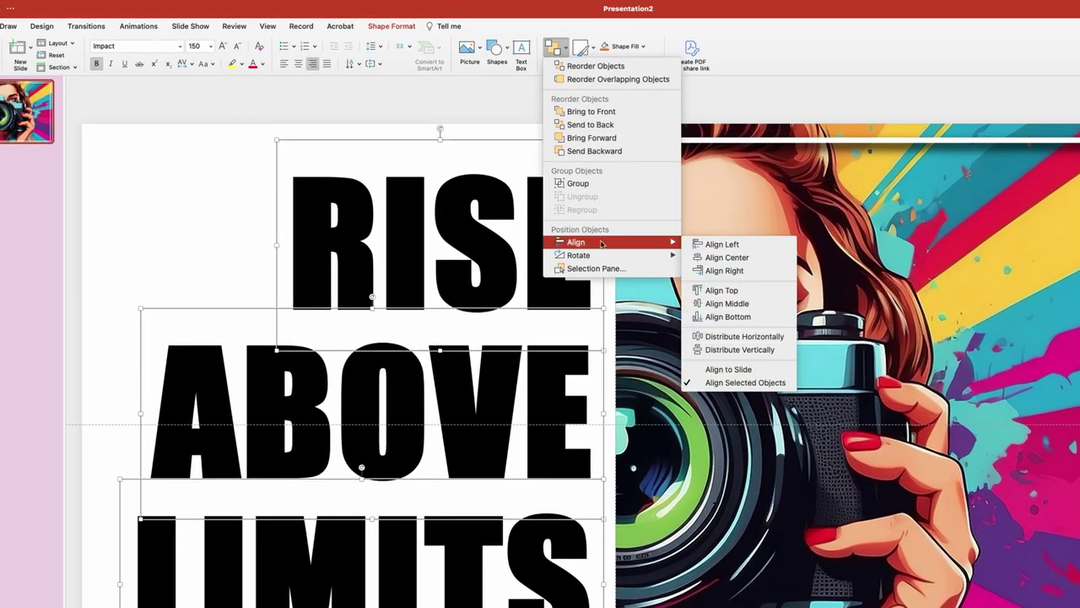
pyautogui.click(734, 353)
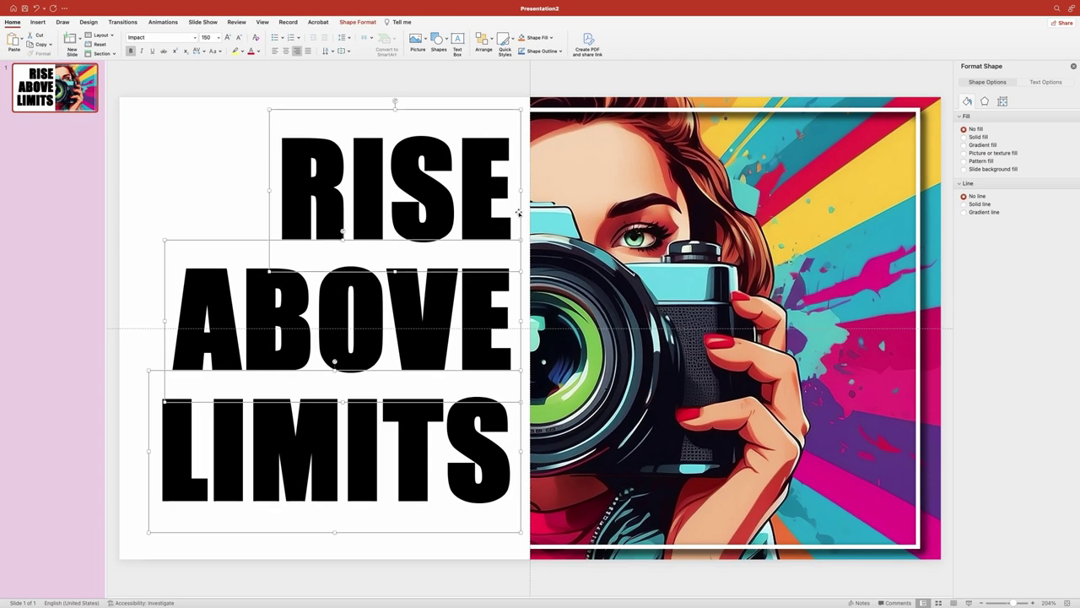
pyautogui.moveTo(519, 213); pyautogui.dragTo(529, 213)
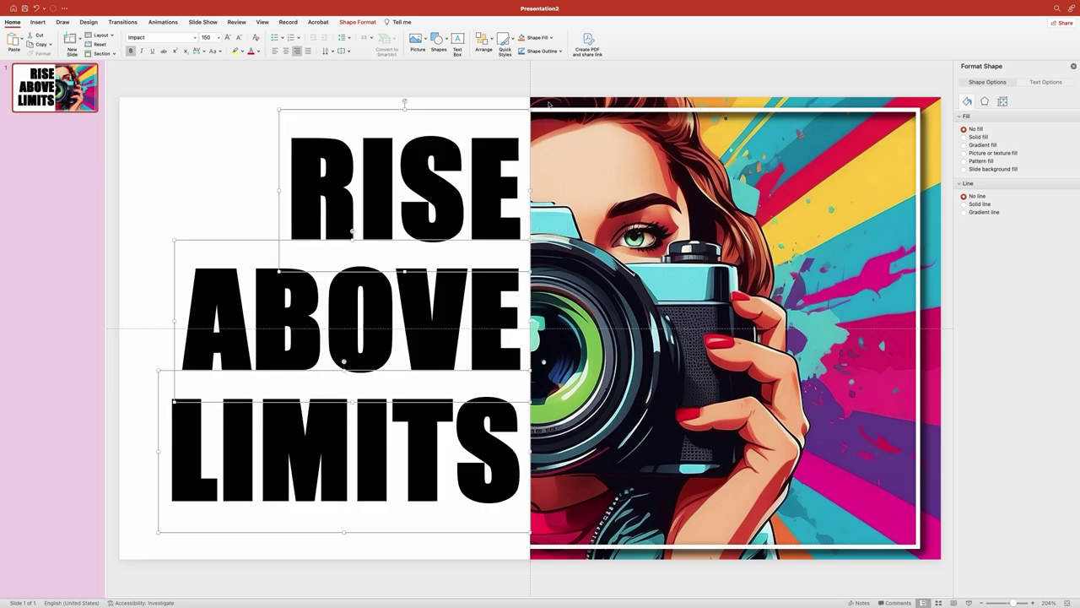
pyautogui.click(552, 75)
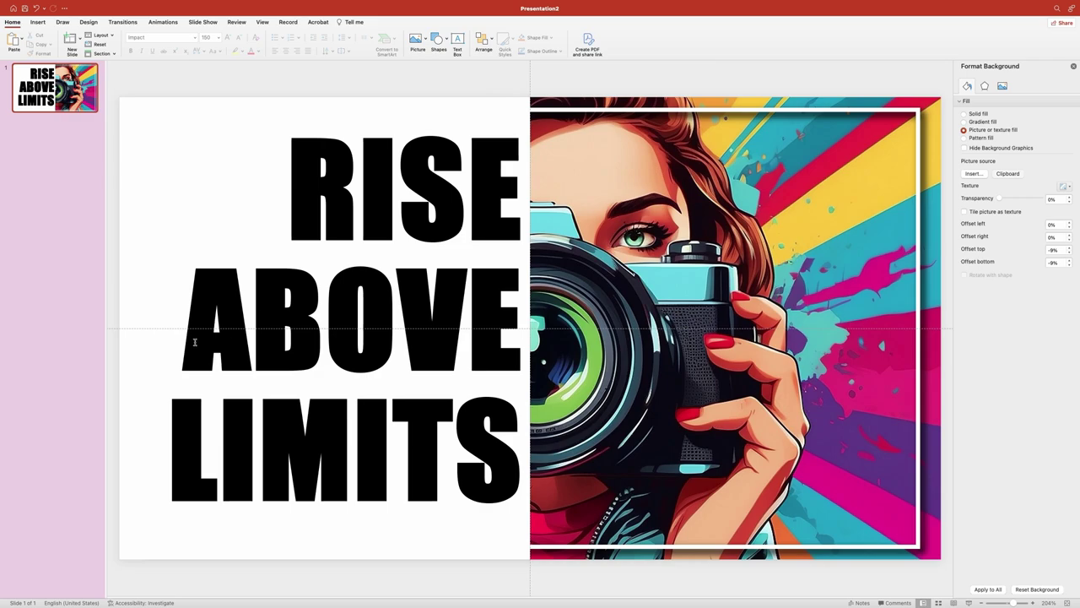
# - Use Merge Shapes > Subtract to cut RISE, ABOVE and LIMITS from the white panel
pyautogui.click(150, 373)
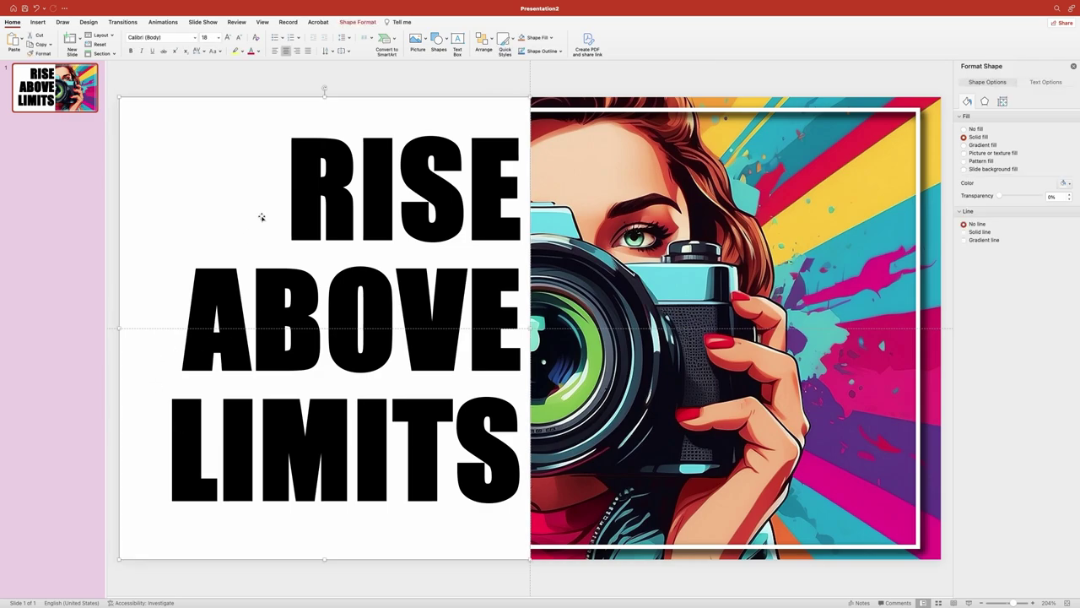
pyautogui.click(295, 189)
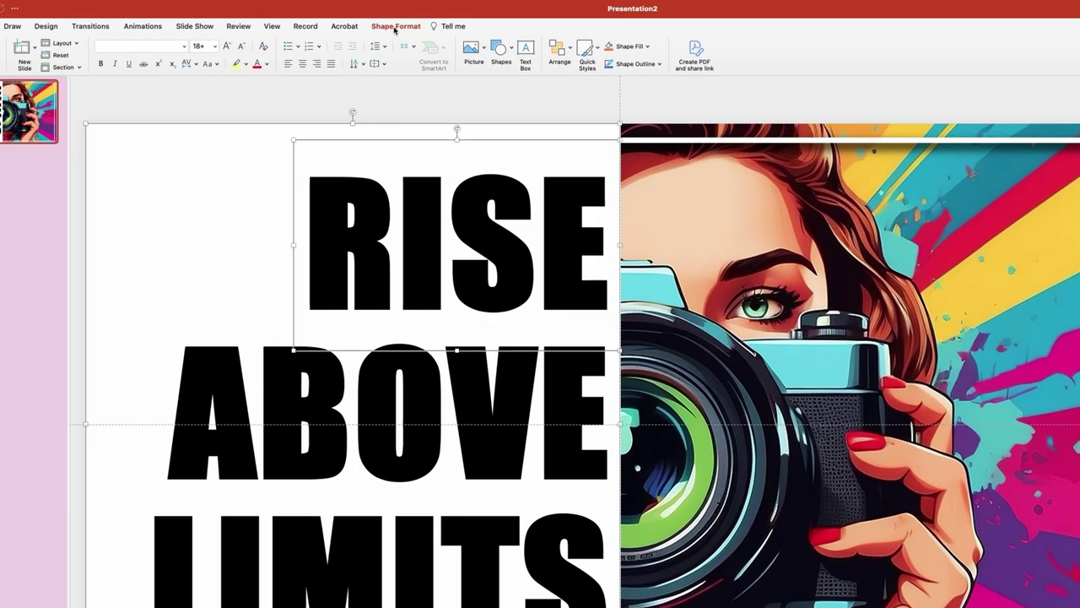
pyautogui.click(357, 22)
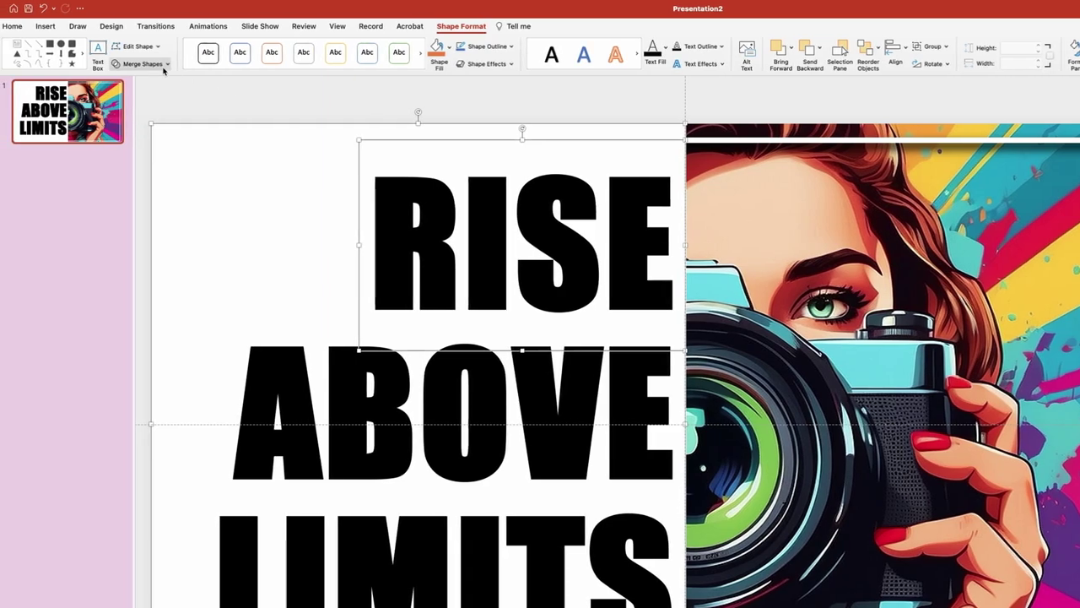
pyautogui.click(91, 63)
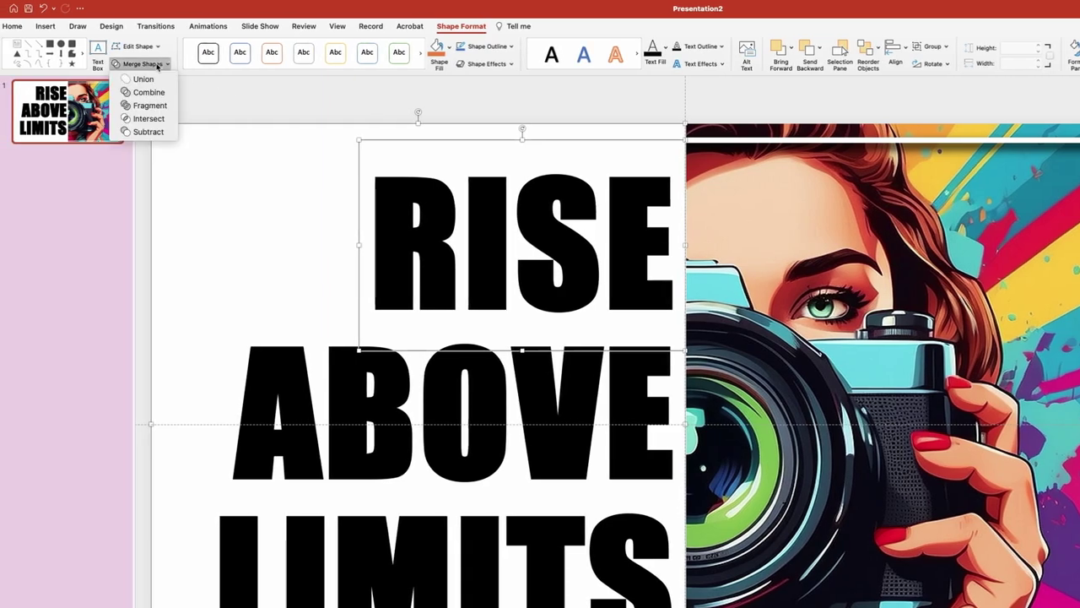
pyautogui.click(149, 132)
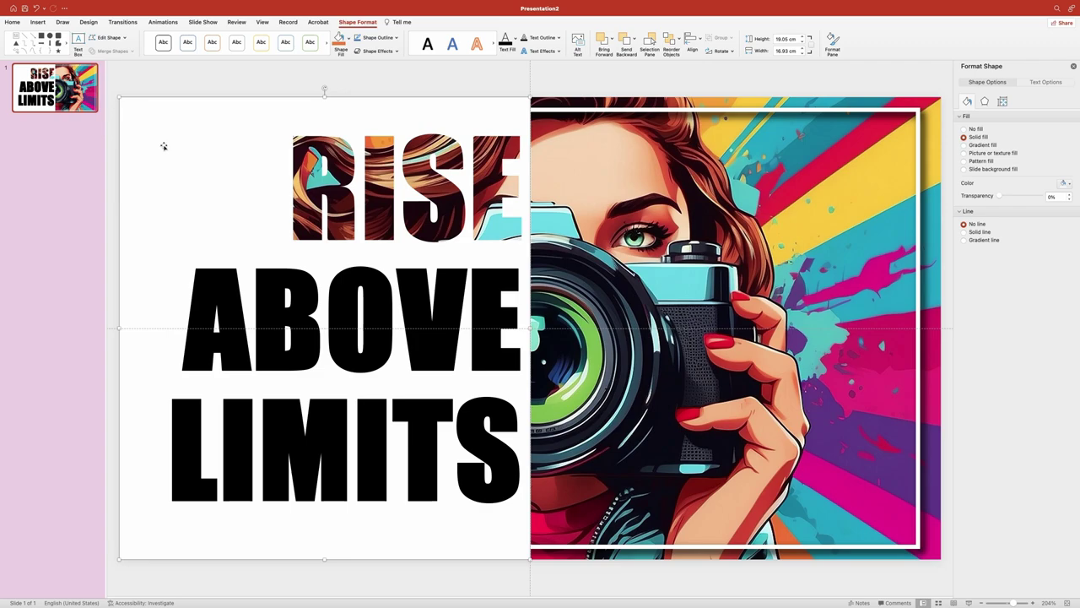
pyautogui.click(246, 359)
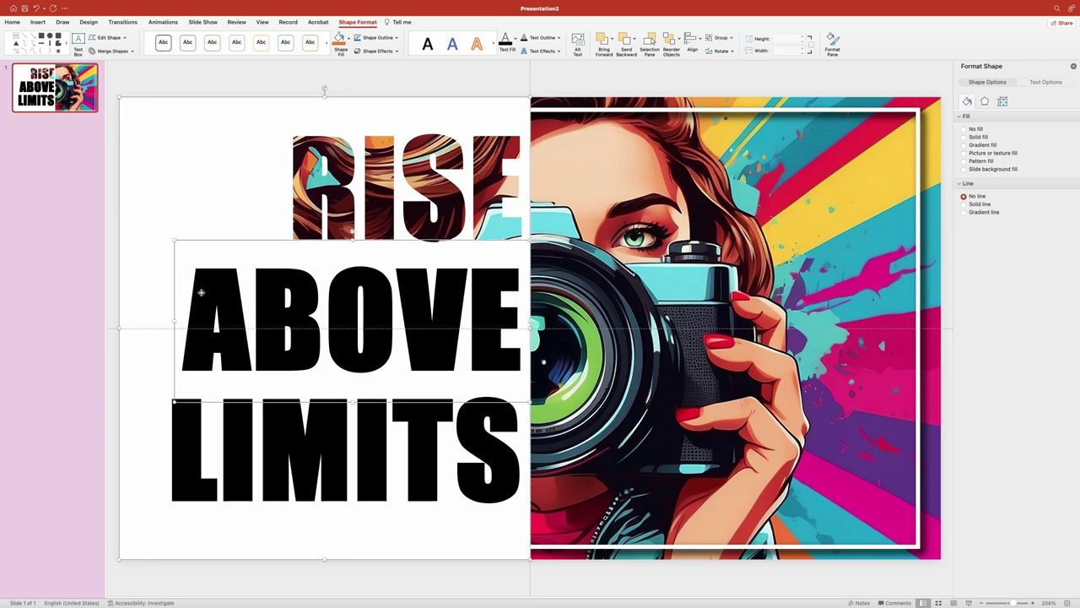
pyautogui.click(110, 51)
pyautogui.click(115, 103)
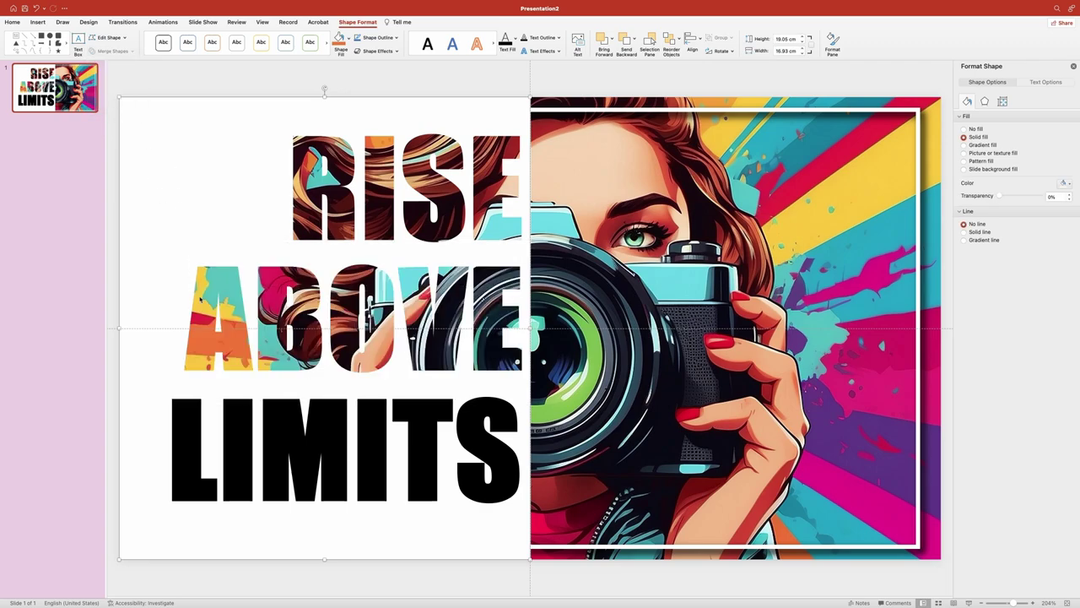
pyautogui.click(191, 420)
pyautogui.click(109, 51)
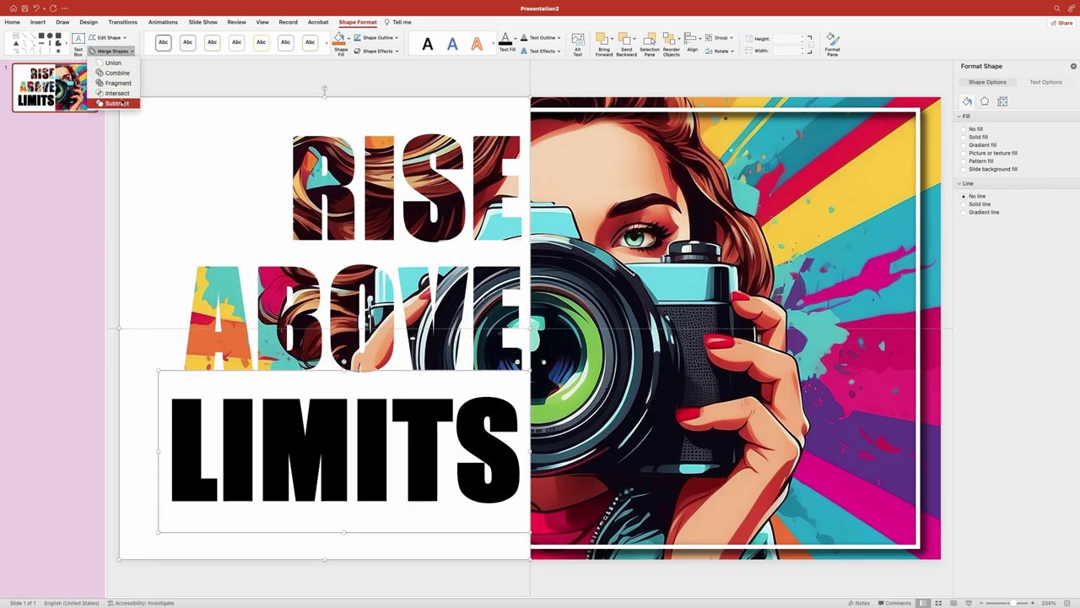
pyautogui.click(119, 102)
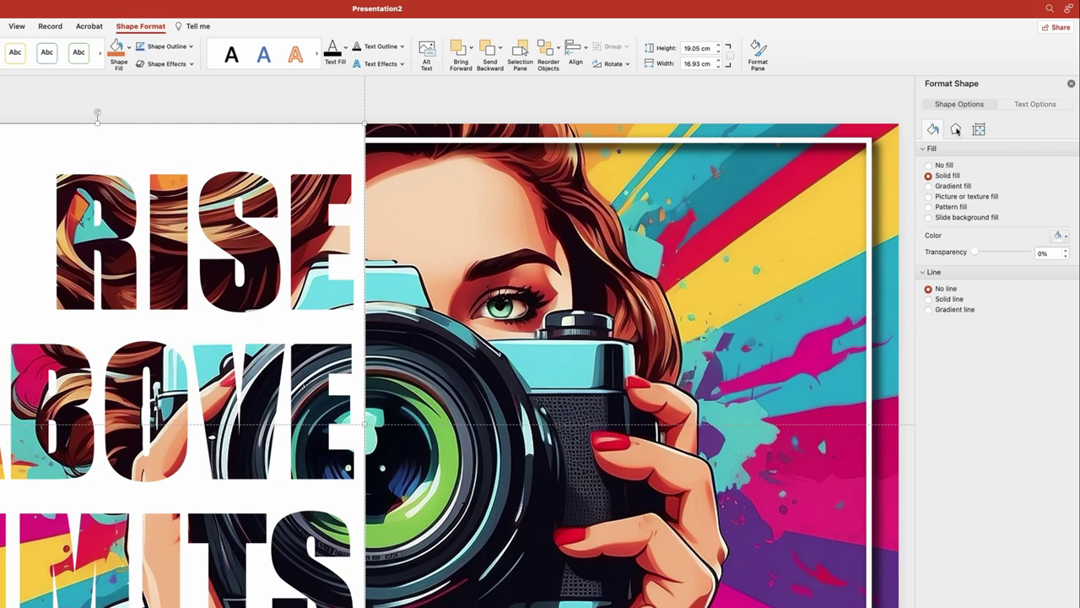
# - Apply an Outer shadow preset to the panel with 40% transparency, 17 pt blur and 20 pt distance
pyautogui.click(957, 129)
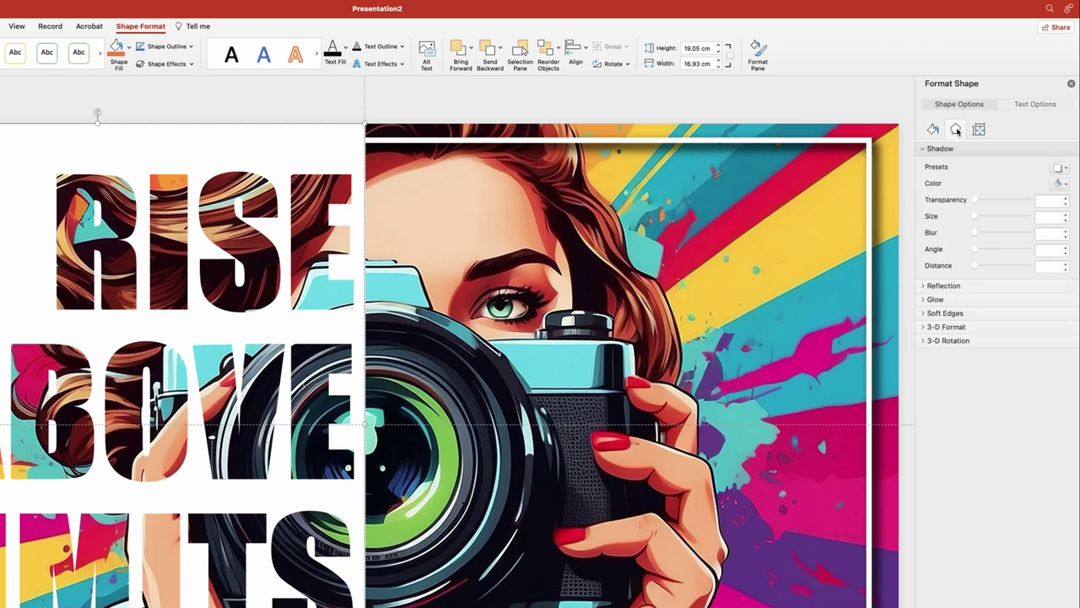
pyautogui.click(1065, 168)
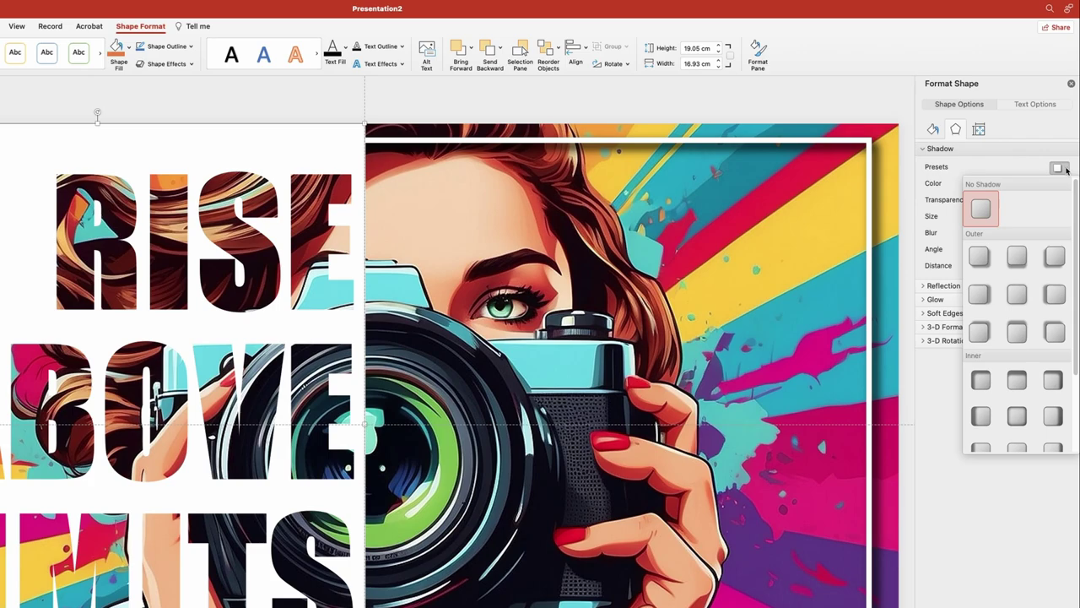
pyautogui.click(985, 254)
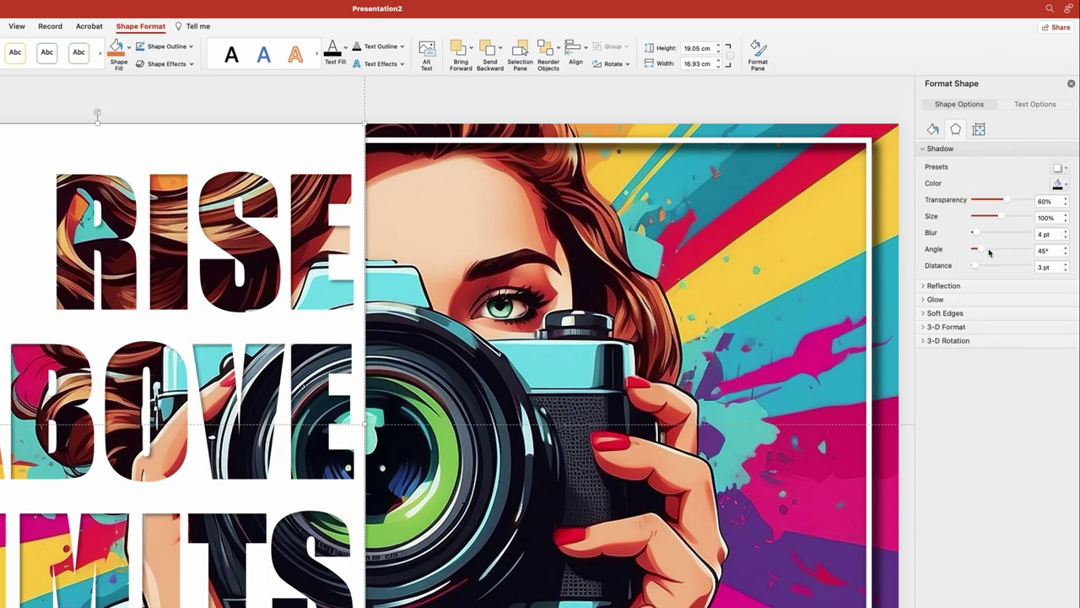
pyautogui.doubleClick(1044, 201)
pyautogui.write('40')
pyautogui.click(1041, 233)
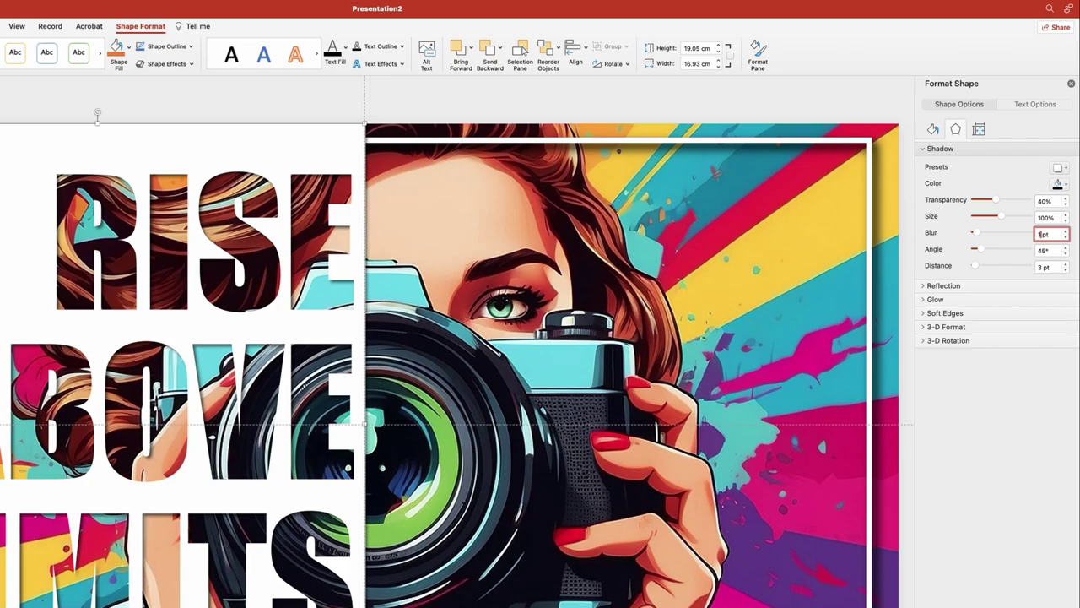
pyautogui.write('17')
pyautogui.click(1043, 266)
pyautogui.write('20')
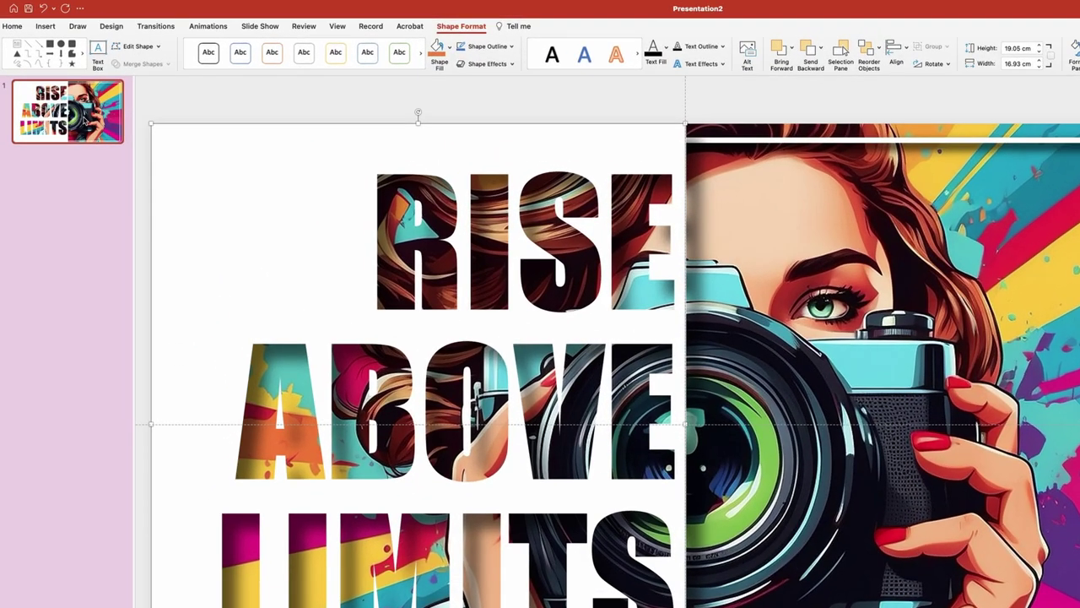
# - Duplicate slide 1 as slide 2 and select the frame rectangle on the new slide
pyautogui.click(84, 118)
pyautogui.rightClick(88, 109)
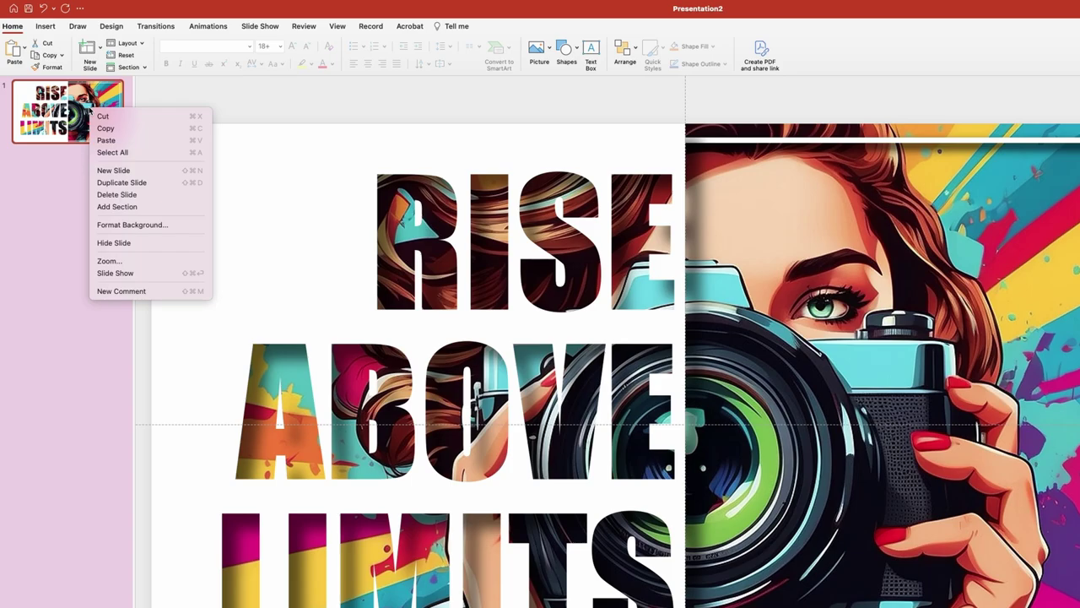
pyautogui.click(122, 182)
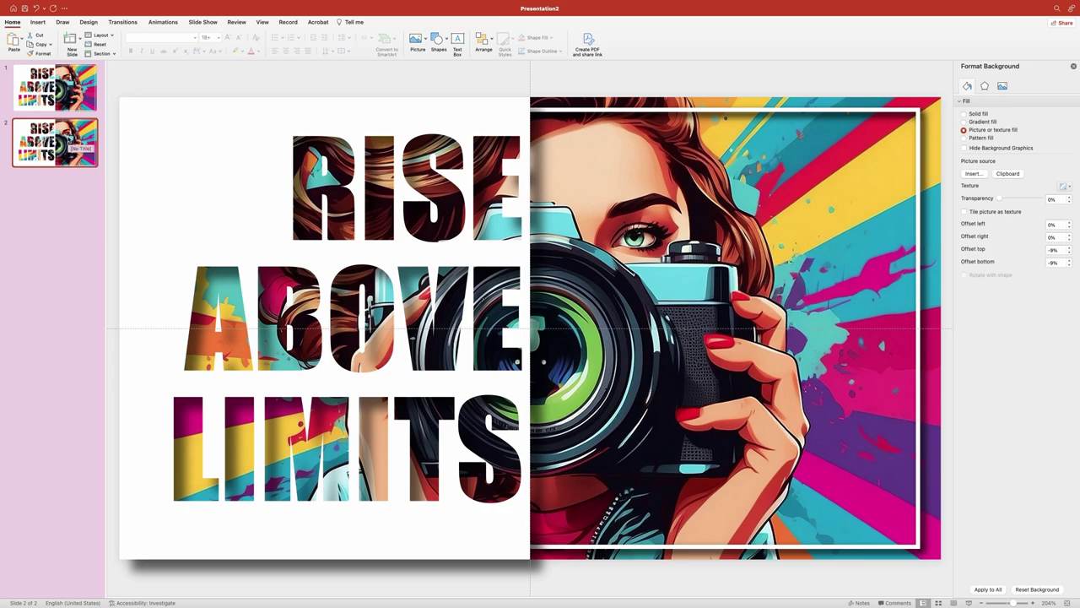
pyautogui.click(571, 110)
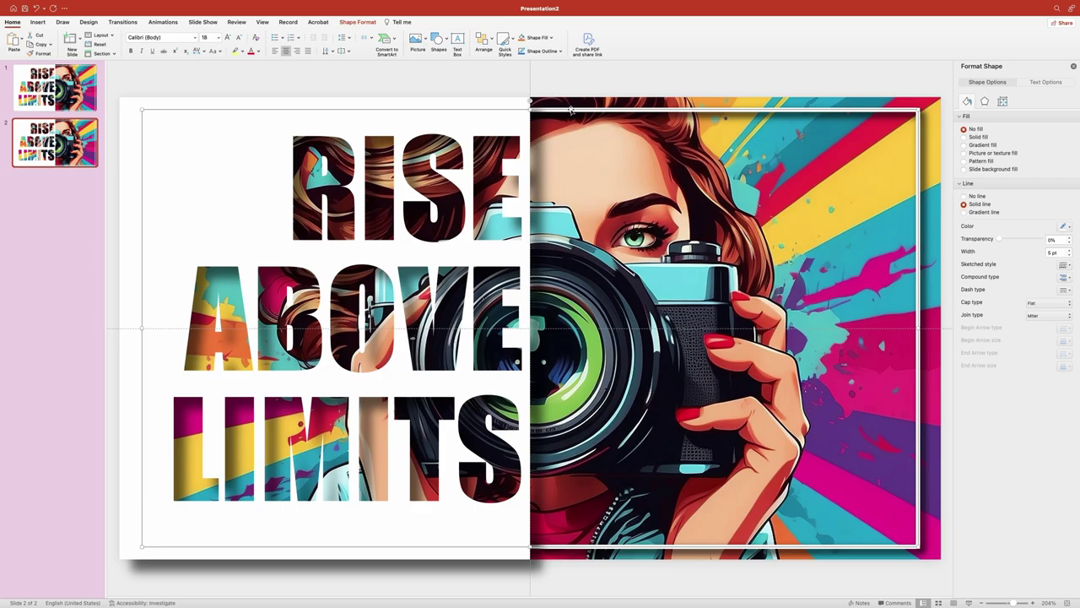
# - On slide 2, bring the white frame above the text panel and tilt both frames, one to about 352°, so they cross
pyautogui.click(357, 22)
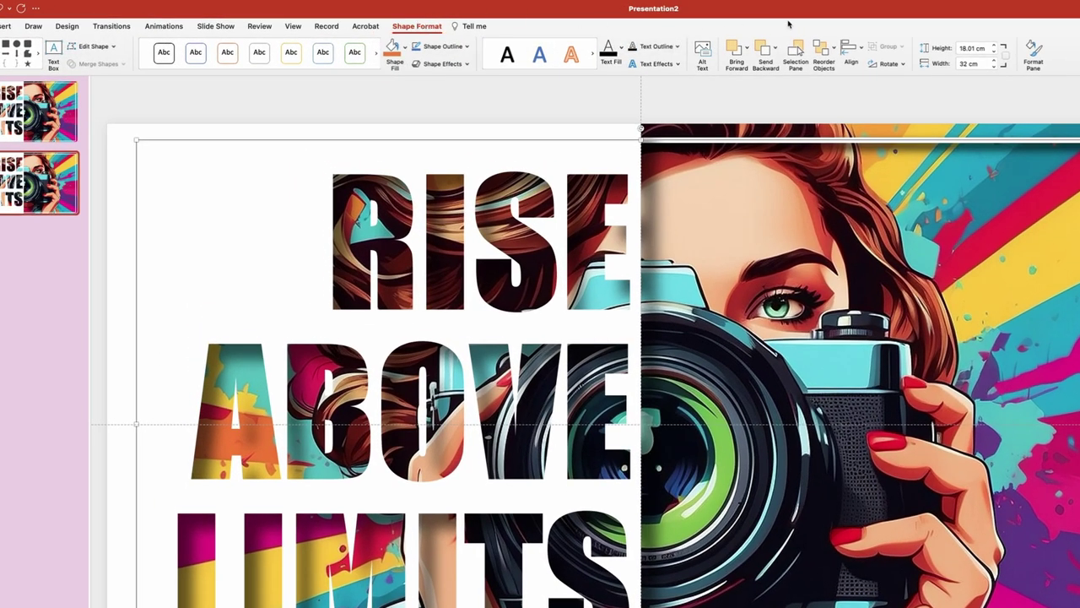
pyautogui.click(736, 50)
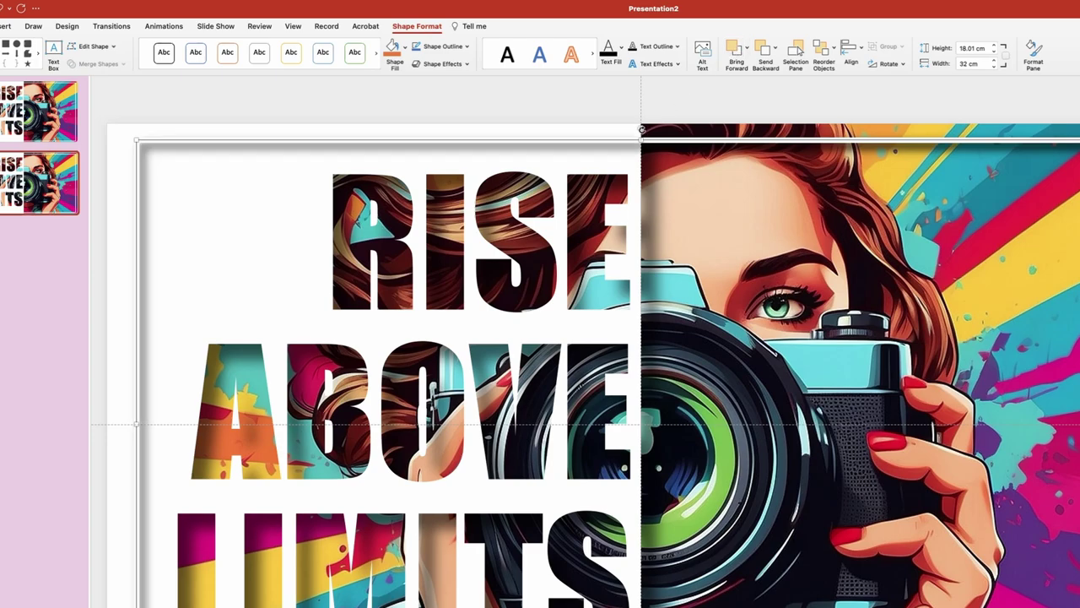
pyautogui.moveTo(631, 129); pyautogui.dragTo(601, 131)
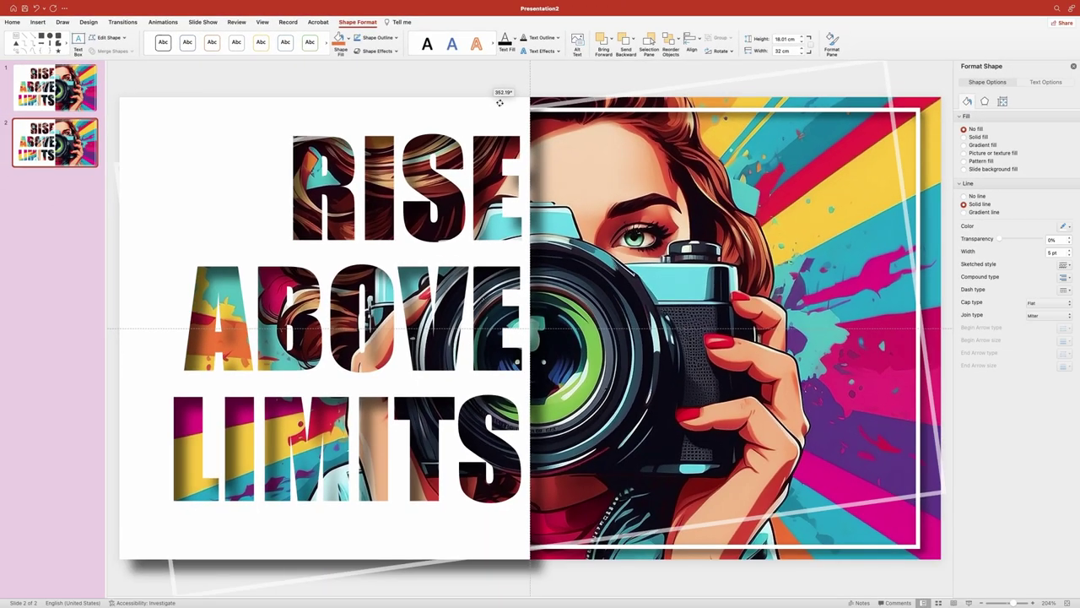
pyautogui.moveTo(500, 102); pyautogui.dragTo(473, 101)
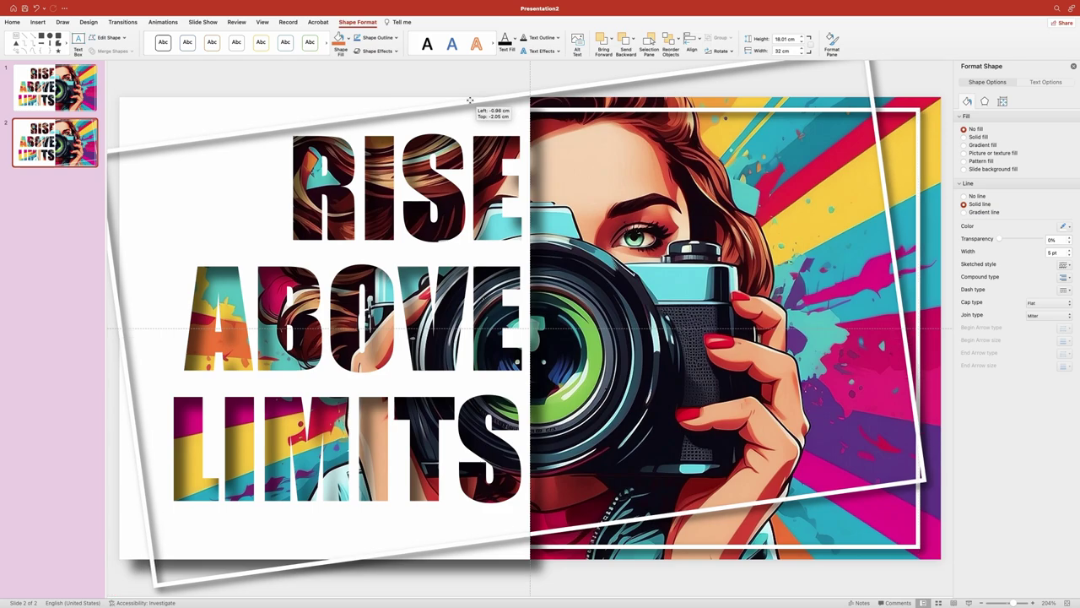
pyautogui.click(574, 108)
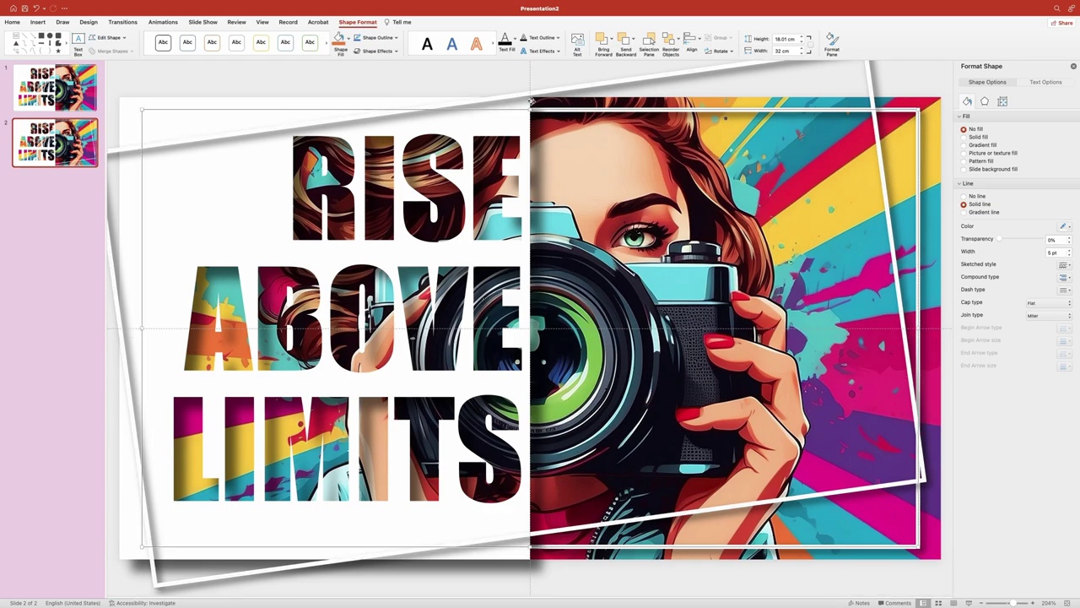
pyautogui.moveTo(532, 101)
pyautogui.mouseDown()
pyautogui.moveTo(591, 104)
pyautogui.moveTo(574, 103)
pyautogui.moveTo(575, 87)
pyautogui.moveTo(557, 71)
pyautogui.moveTo(518, 90)
pyautogui.mouseUp()
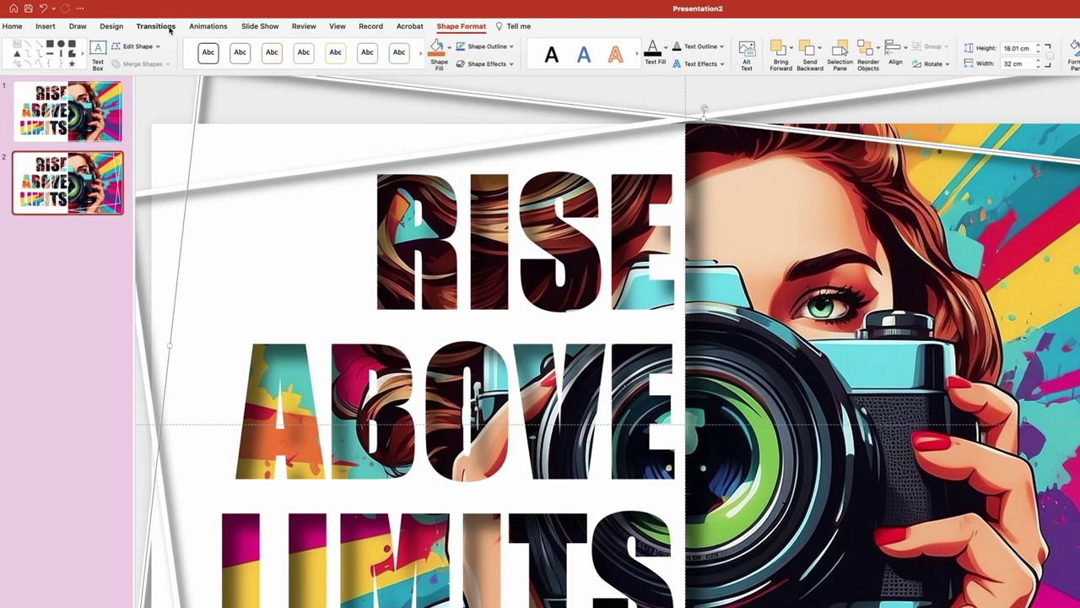
# - Give slide 2 a Morph transition lasting 1.50 seconds, then select the frame outline on slide 1
pyautogui.click(132, 23)
pyautogui.click(127, 56)
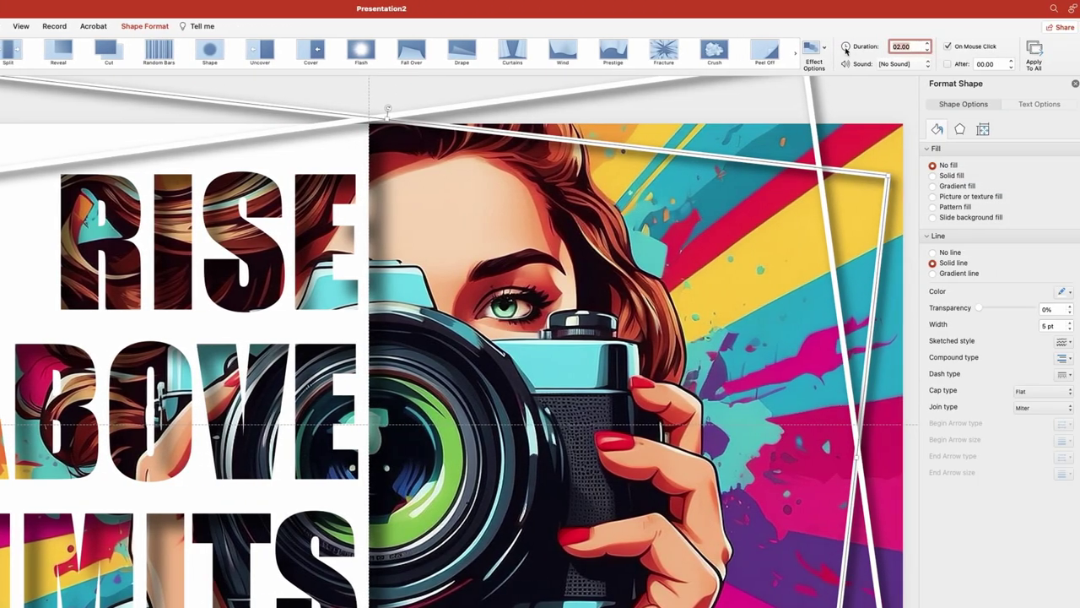
pyautogui.write('1.50')
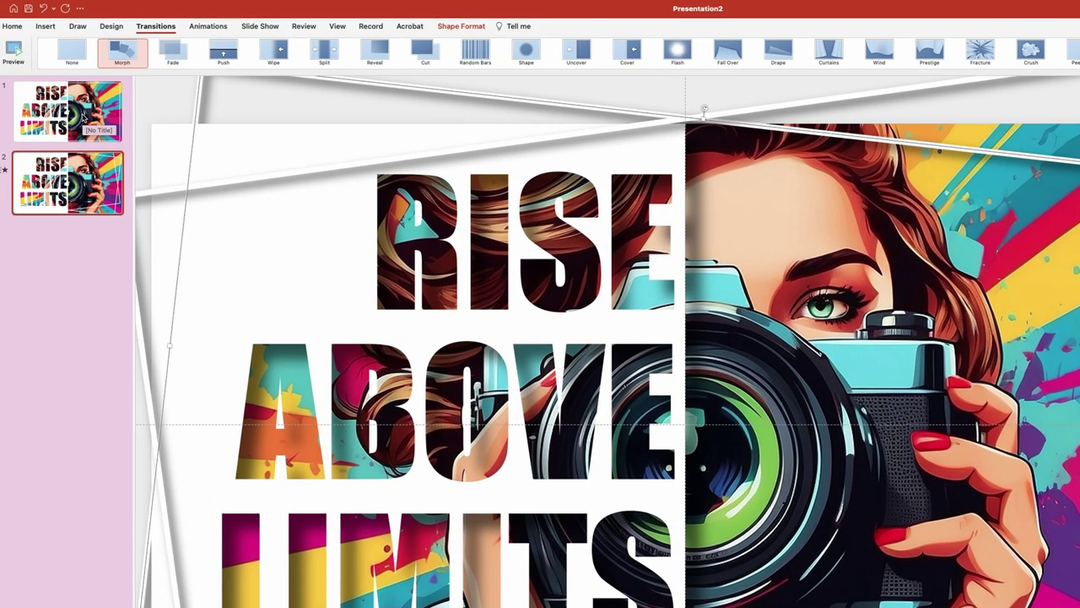
pyautogui.click(68, 93)
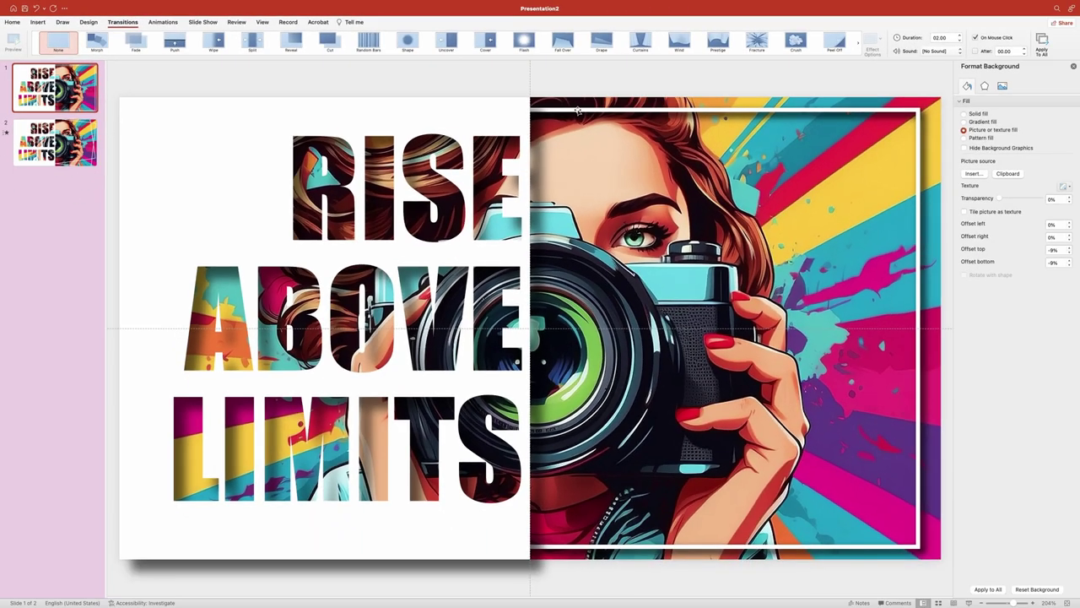
pyautogui.click(748, 141)
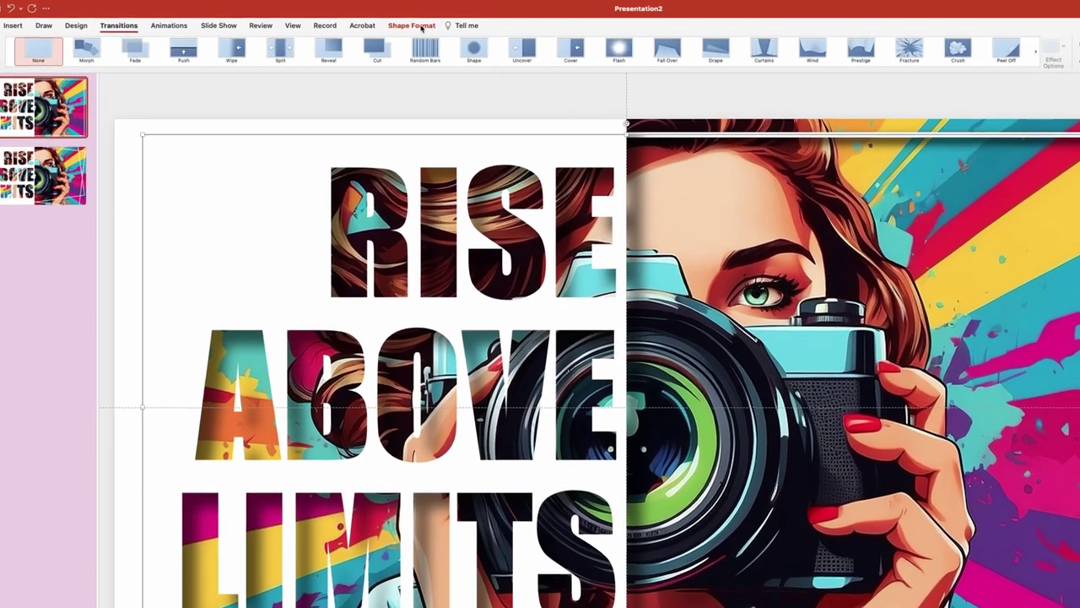
# - Move the white lettered panel off the left edge of slide 1
pyautogui.click(364, 22)
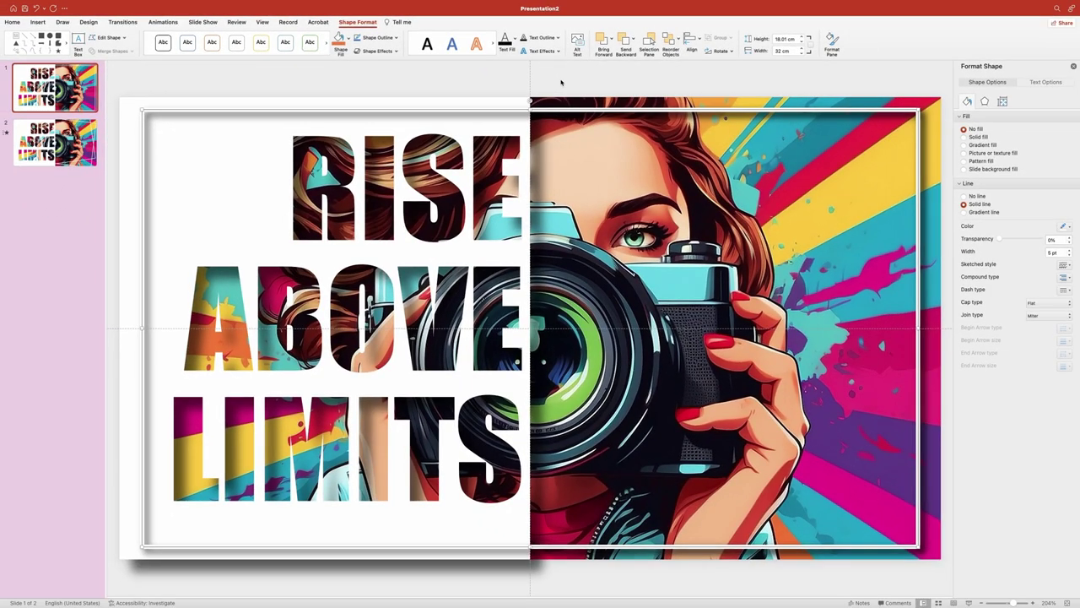
pyautogui.click(561, 81)
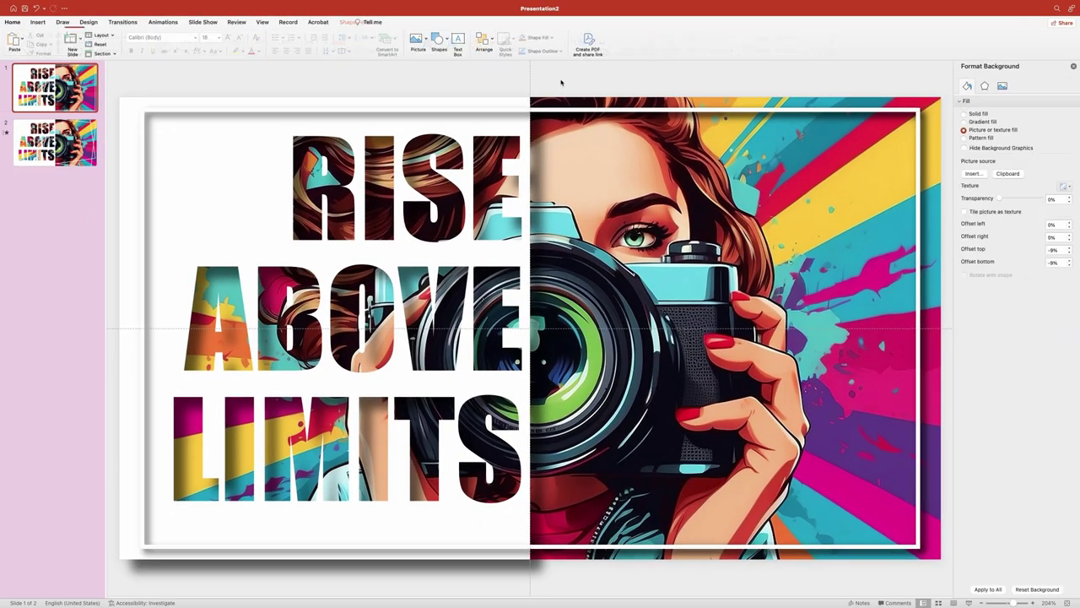
pyautogui.click(338, 253)
pyautogui.moveTo(386, 253); pyautogui.dragTo(231, 253)
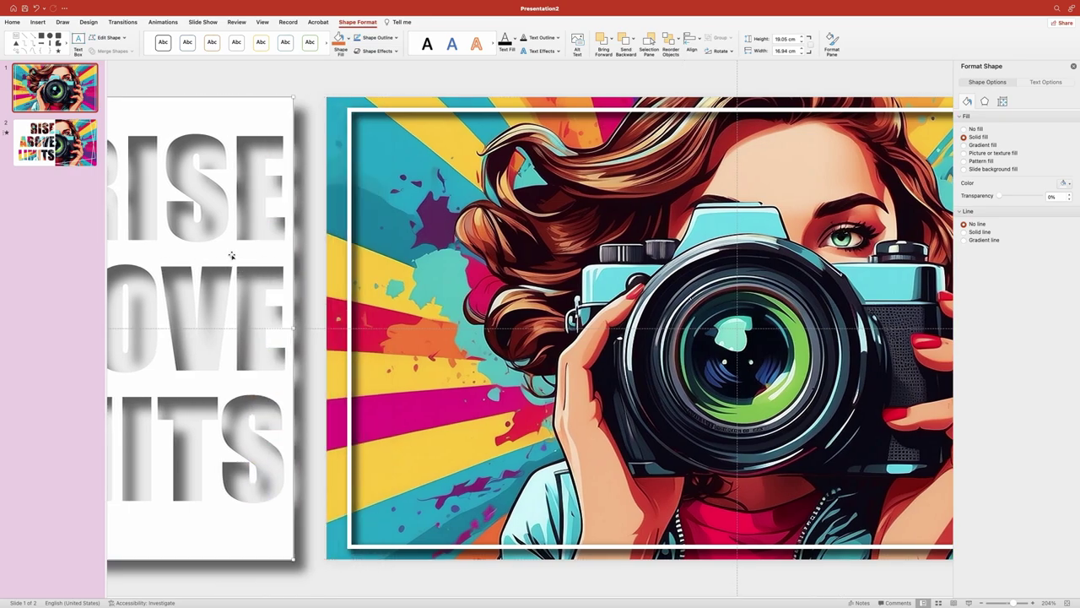
pyautogui.hscroll(5, 383, 251)
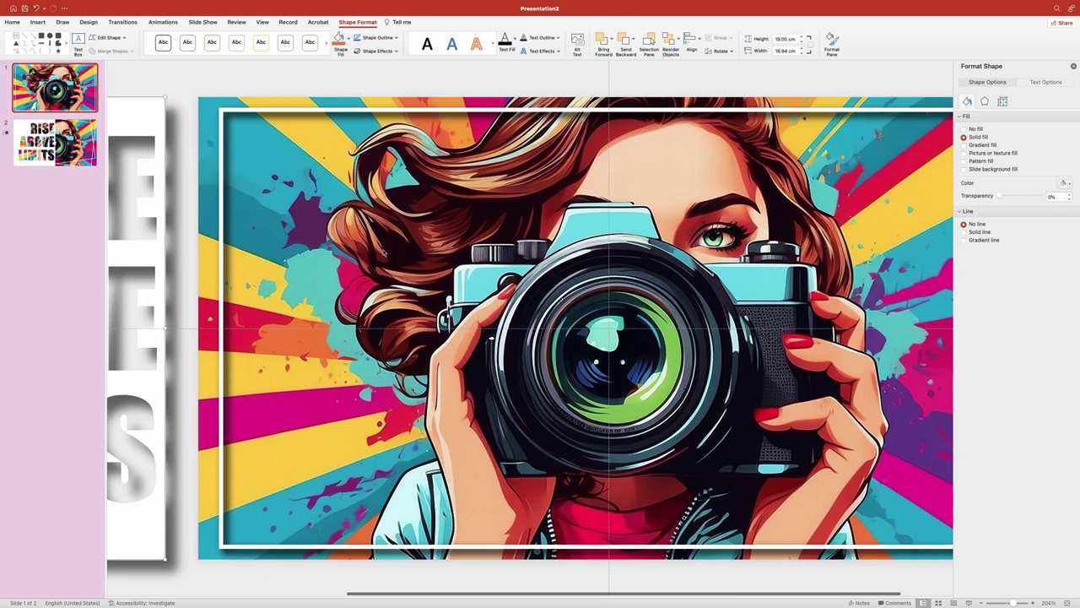
pyautogui.hscroll(1, 383, 251)
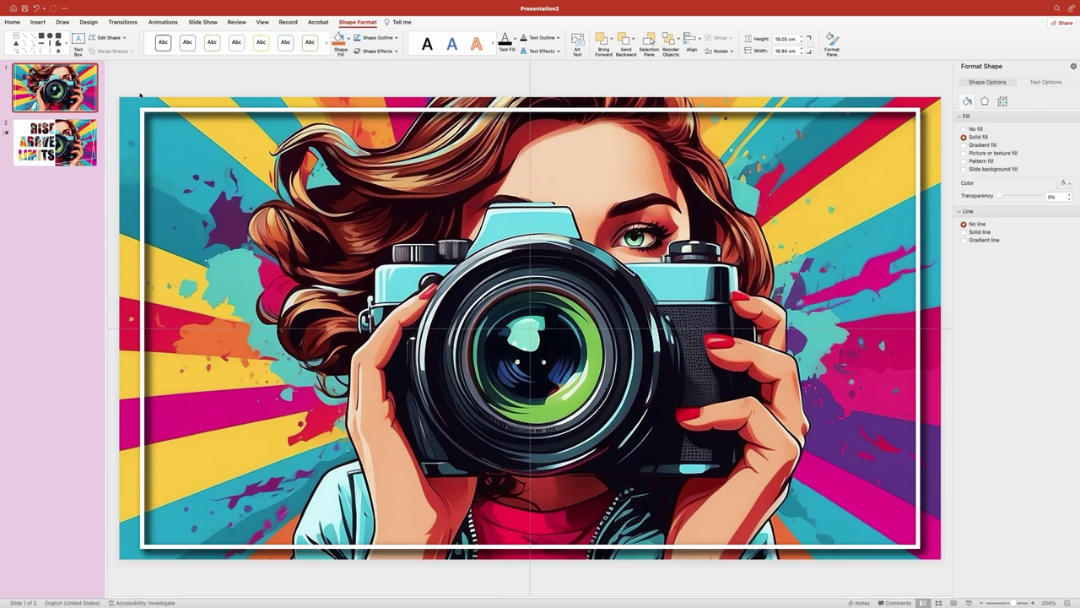
# - Make slide 1 auto-advance with an After delay of 0 and start the slideshow
pyautogui.click(116, 24)
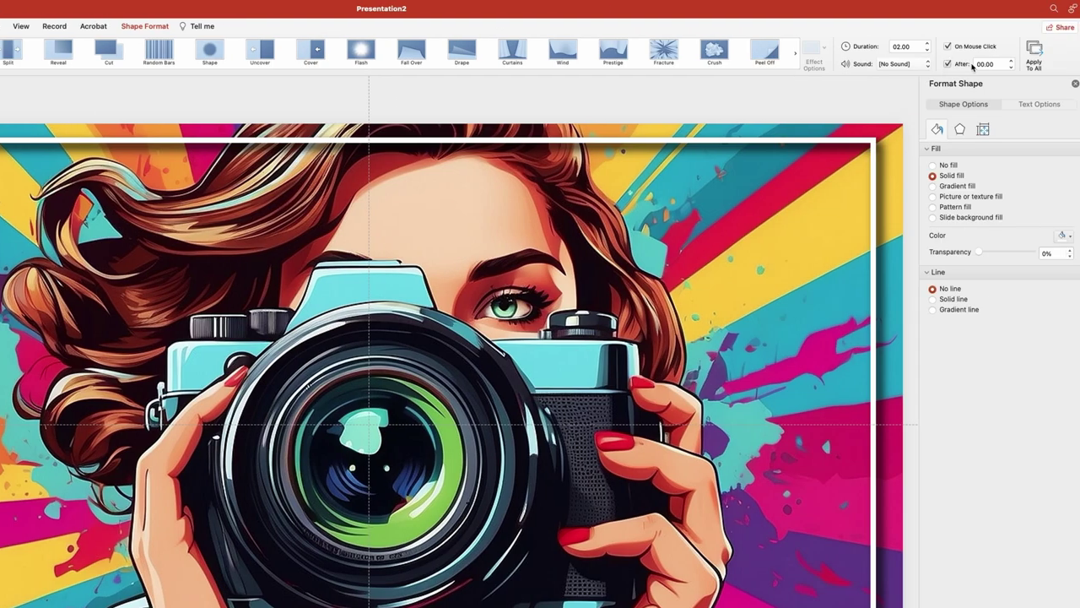
pyautogui.click(992, 63)
pyautogui.click(947, 64)
pyautogui.write('0')
pyautogui.click(912, 84)
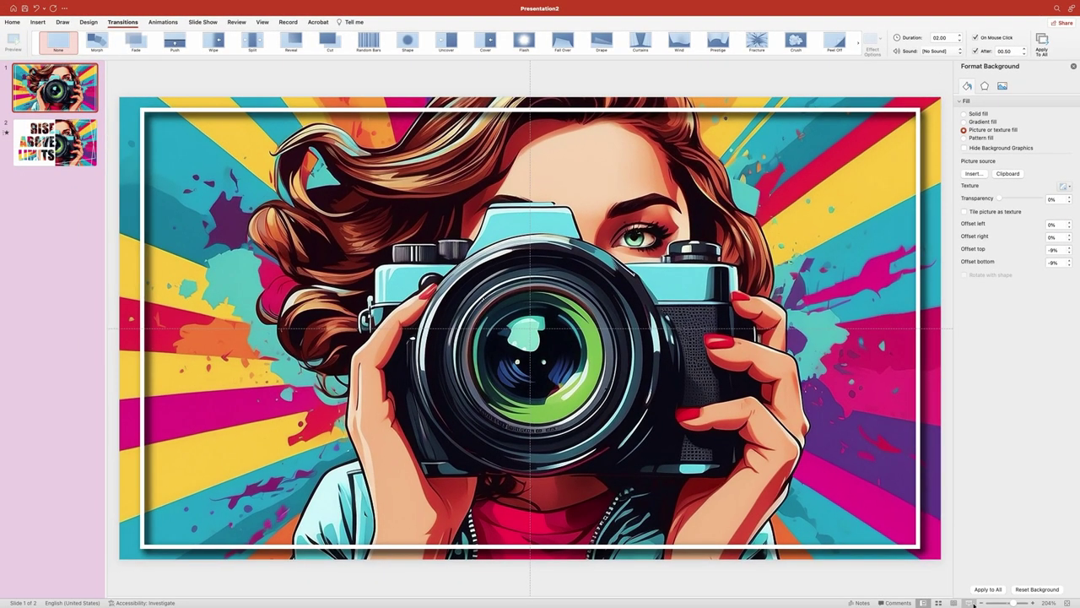
pyautogui.click(972, 604)
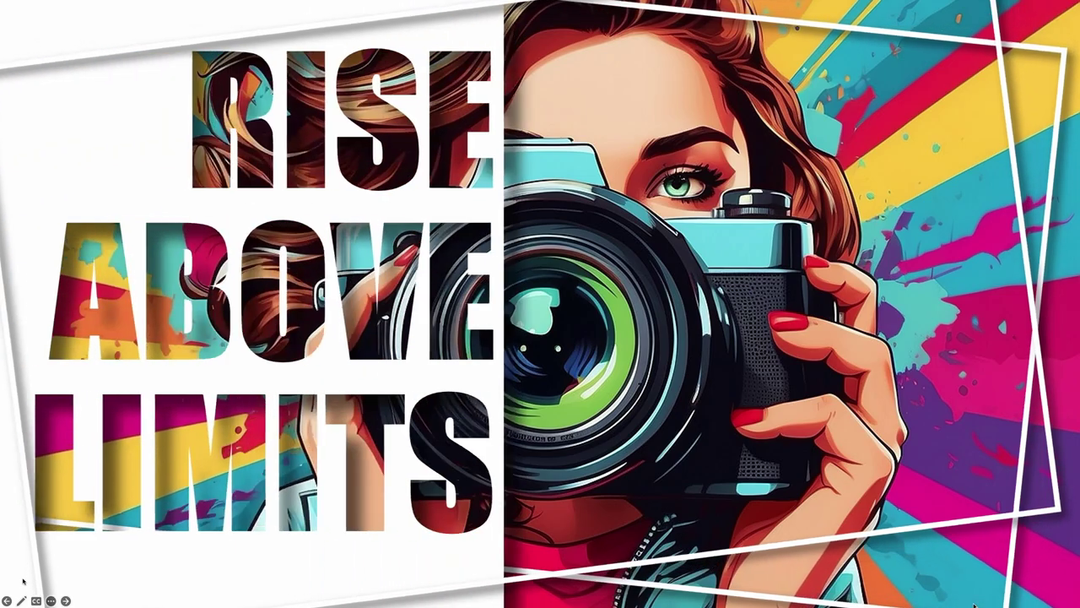